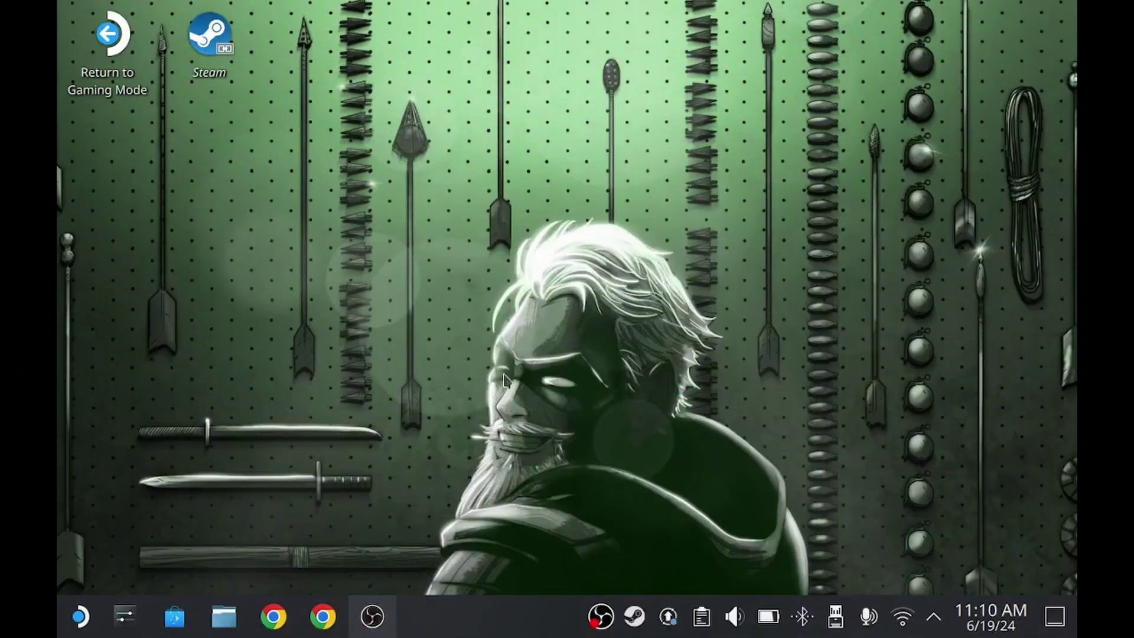
Step: In Chrome, download Battle.net-Setup.exe from battle.net, then minimize the browser
left_click(273, 620)
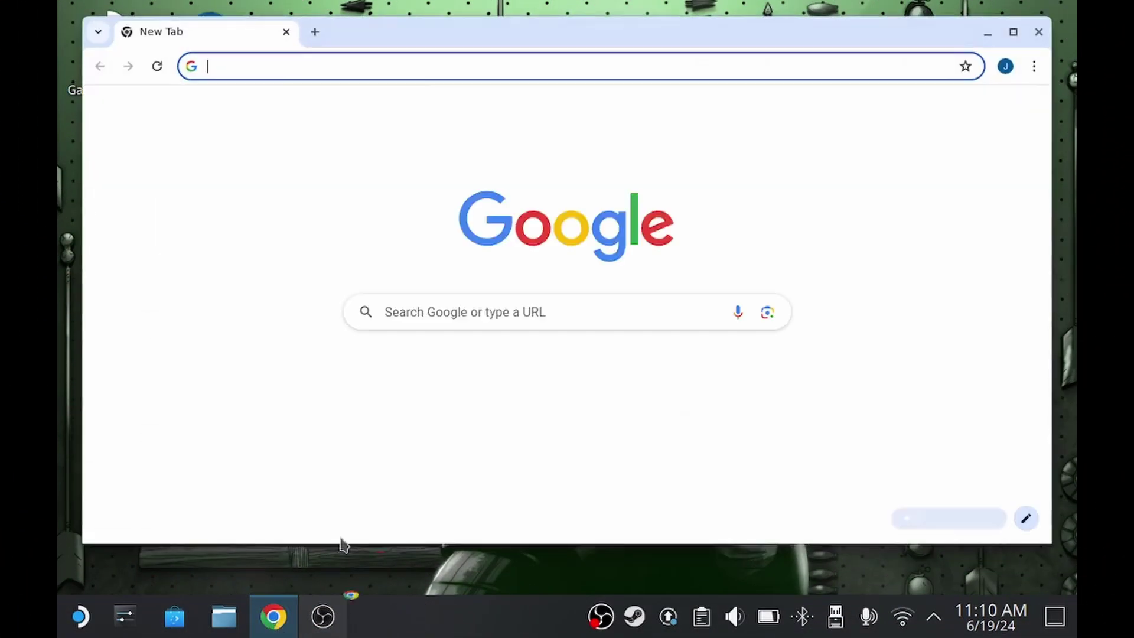
left_click(892, 62)
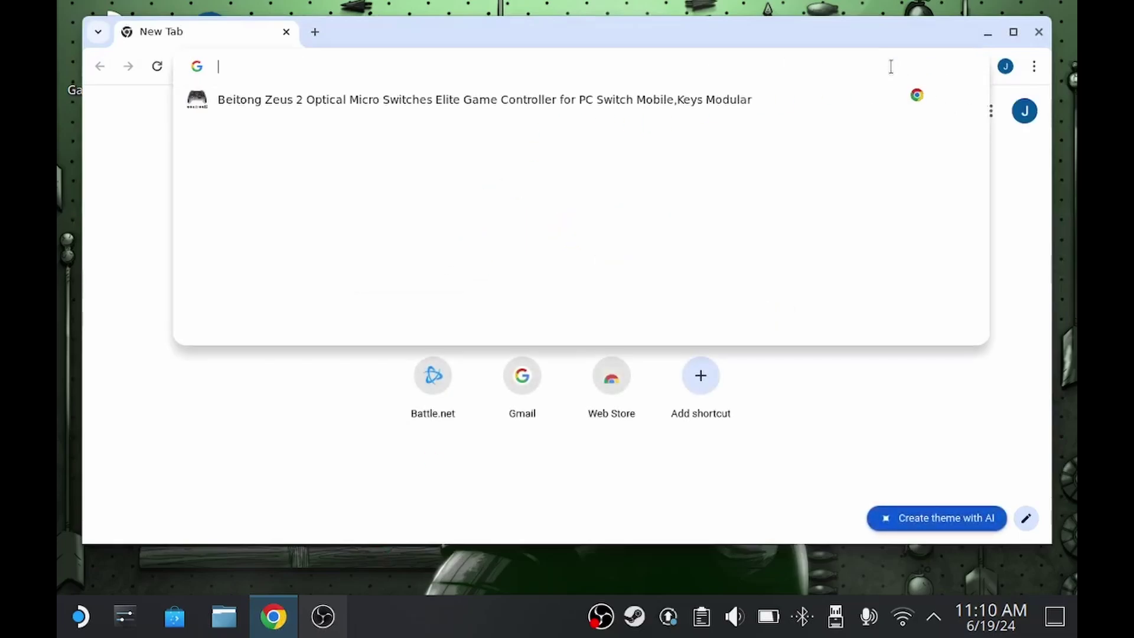
type("battle.net")
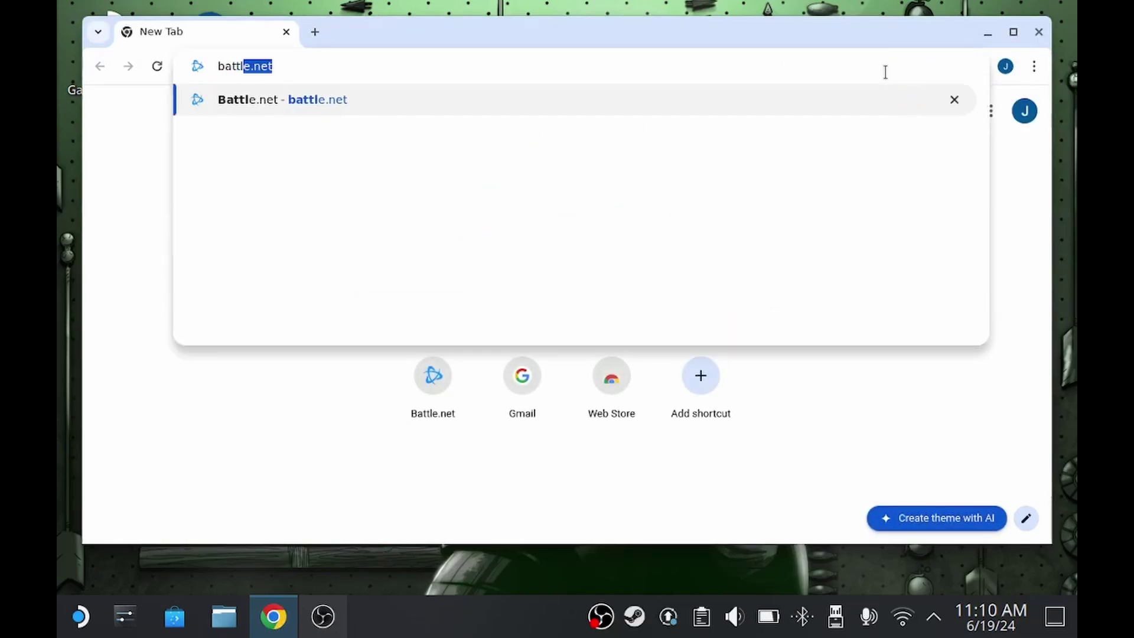
key("Return")
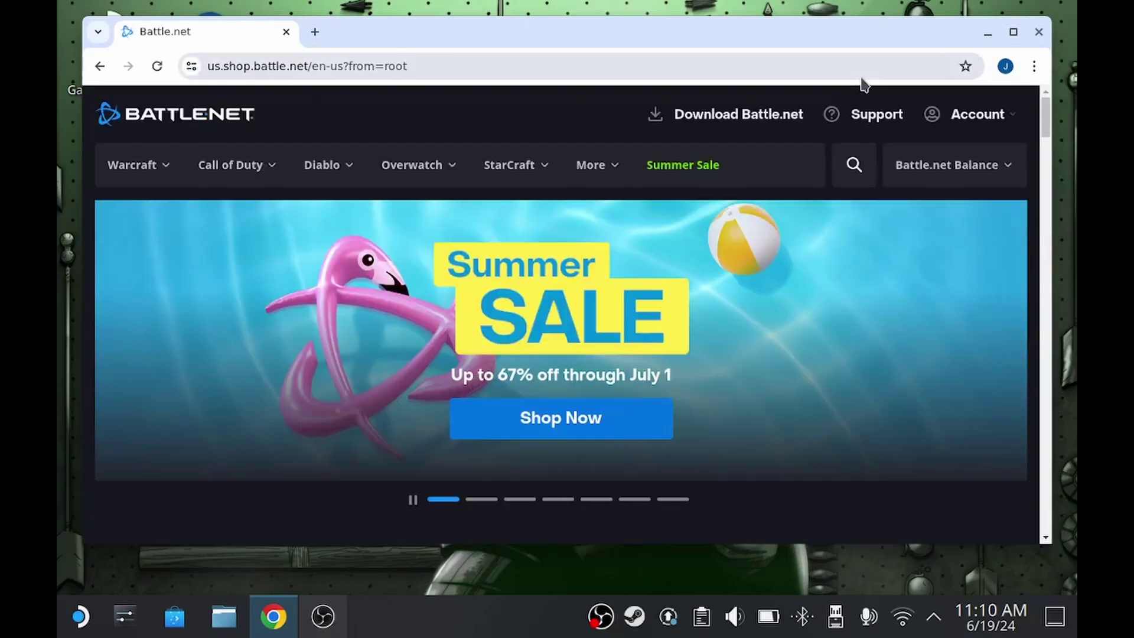
left_click(655, 118)
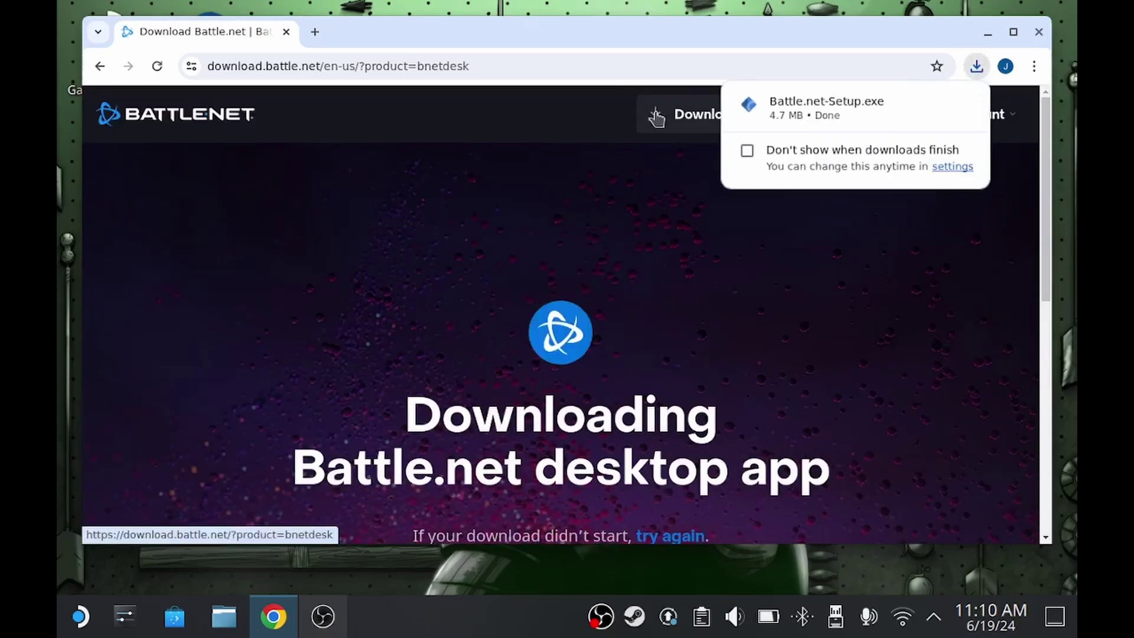
left_click(987, 34)
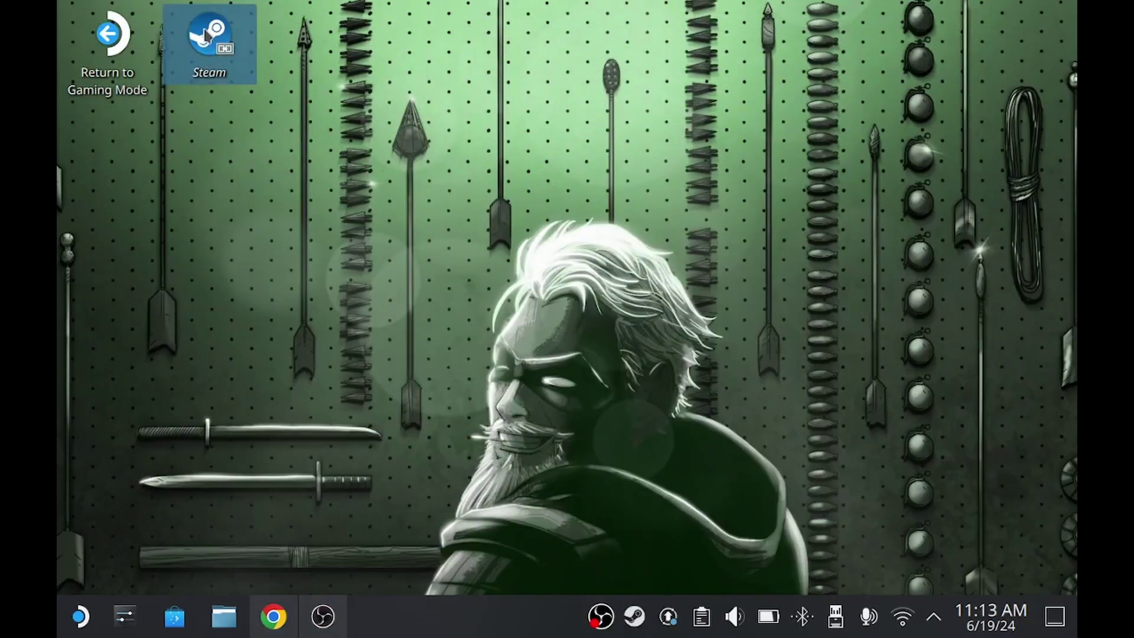
Step: Launch Steam and start adding a non-Steam game from the Games menu
double_click(213, 47)
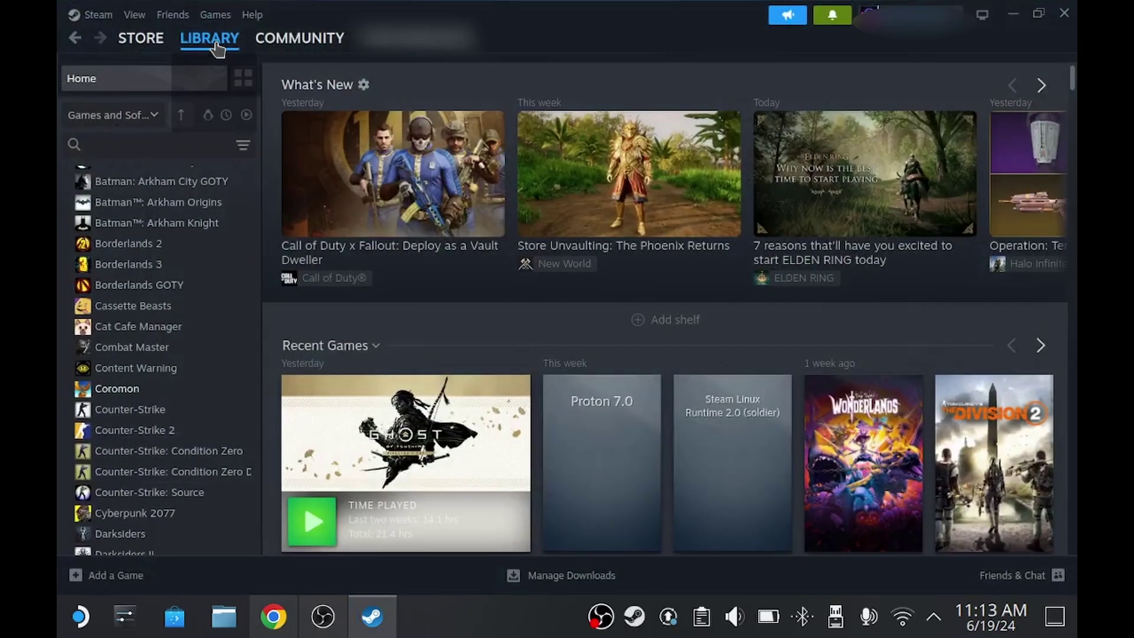
mouse_move(219, 48)
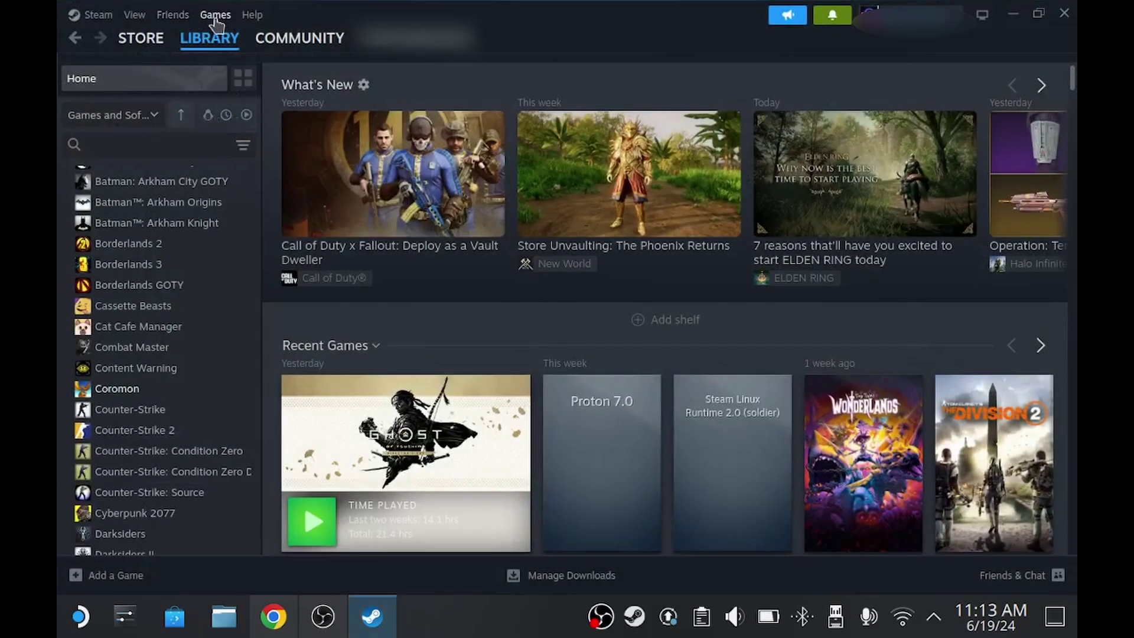
left_click(215, 18)
left_click(215, 18)
left_click(215, 17)
left_click(264, 148)
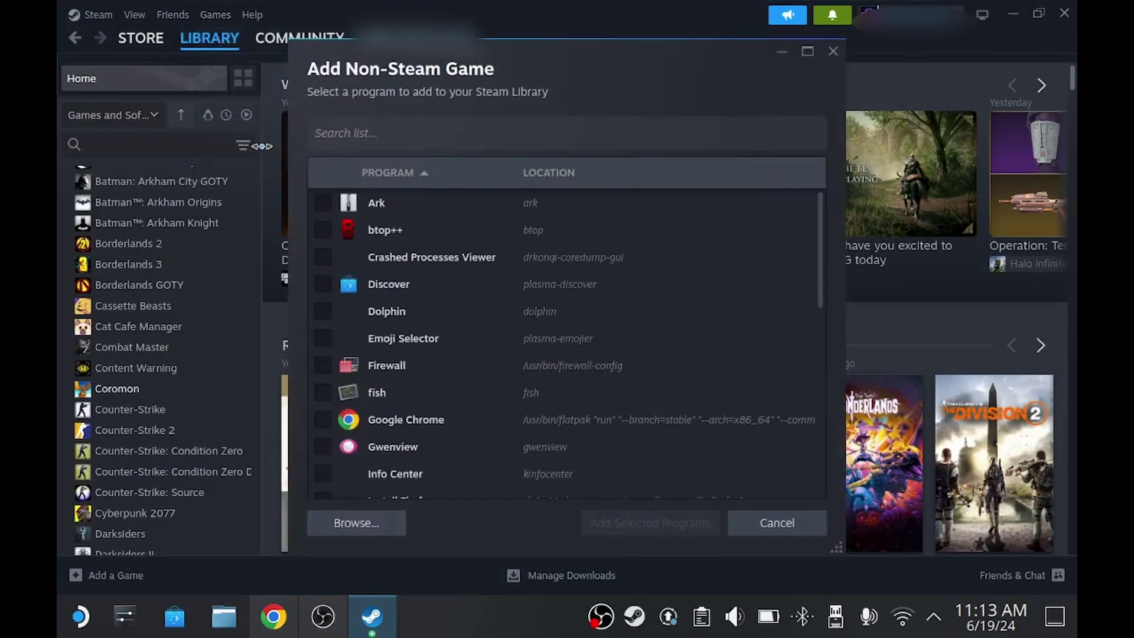
Step: Add Downloads/Battle.net-Setup.exe to the library and press Play on its page
left_click(345, 524)
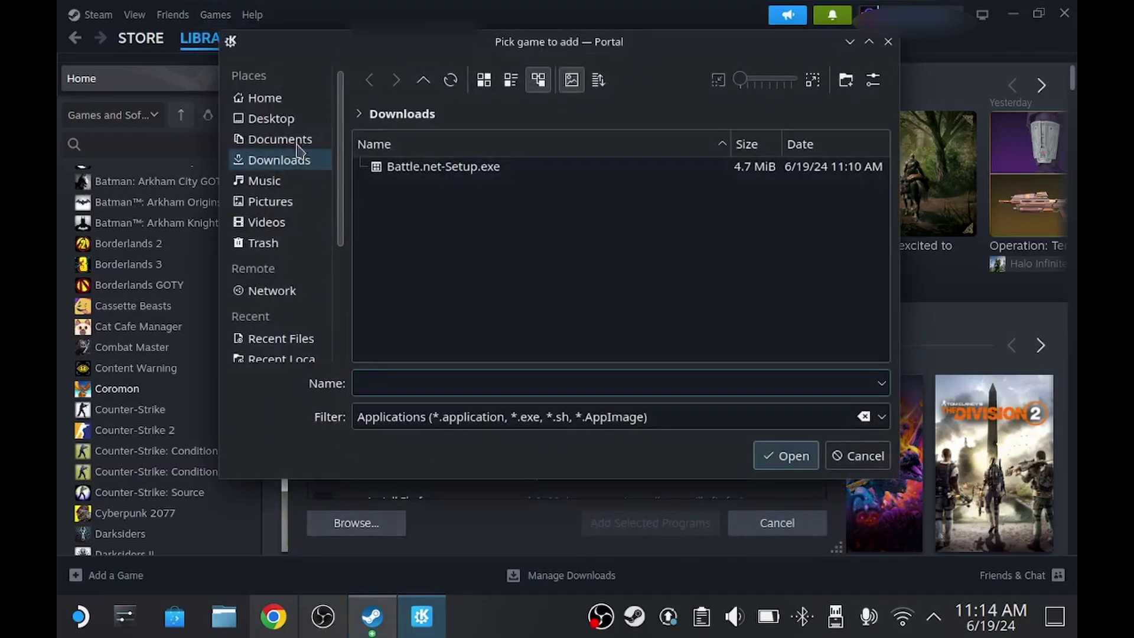
left_click(440, 168)
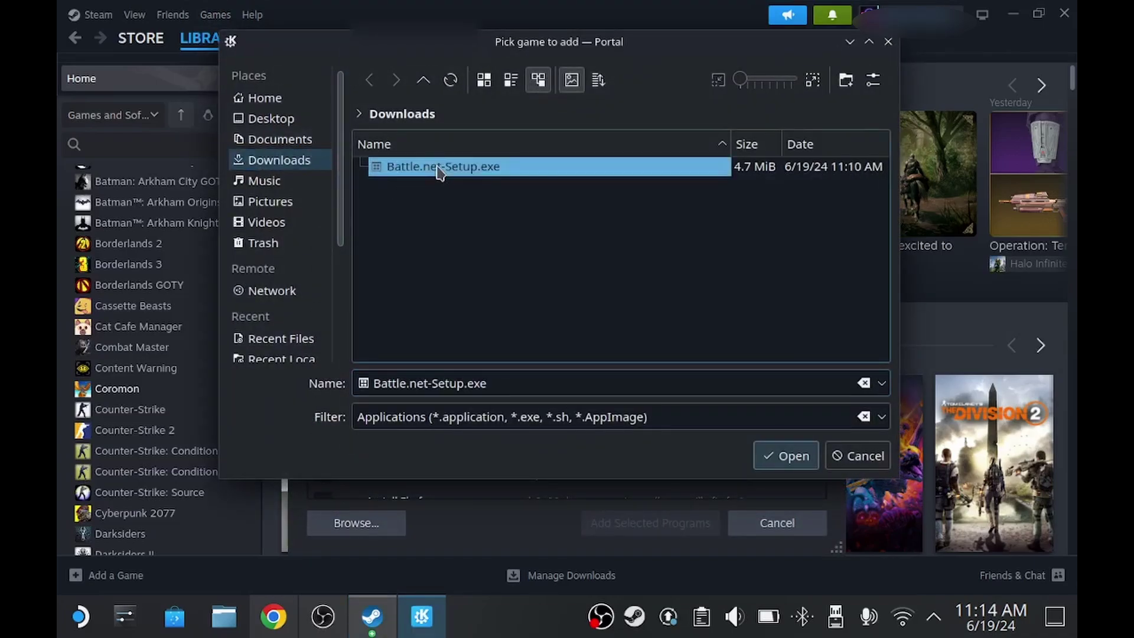
left_click(787, 456)
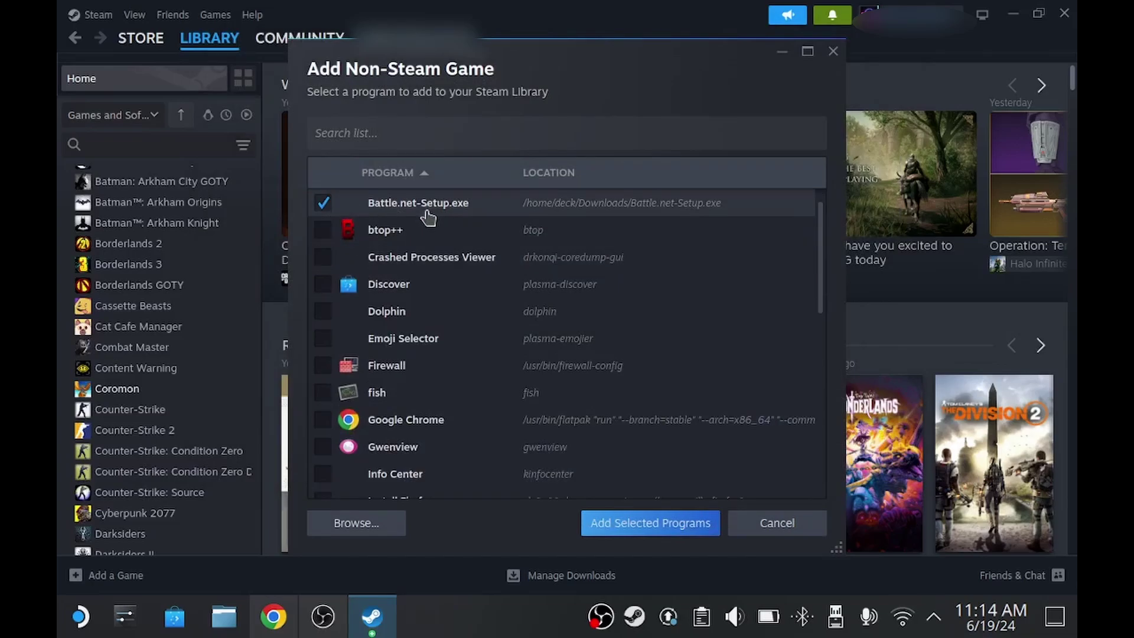
left_click(646, 528)
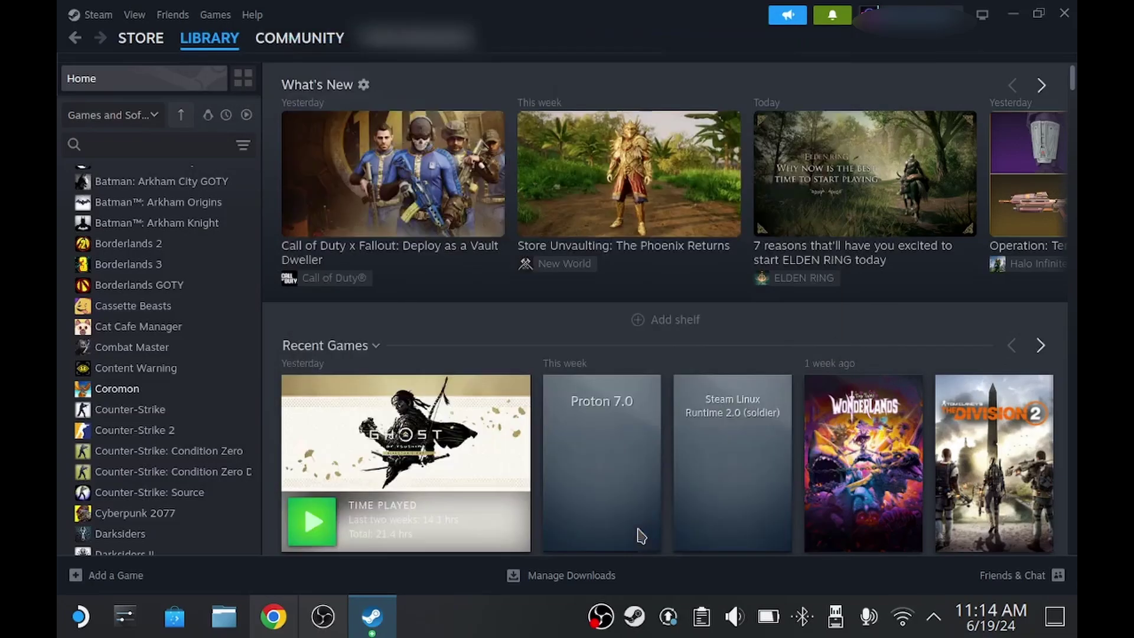
left_click(178, 286)
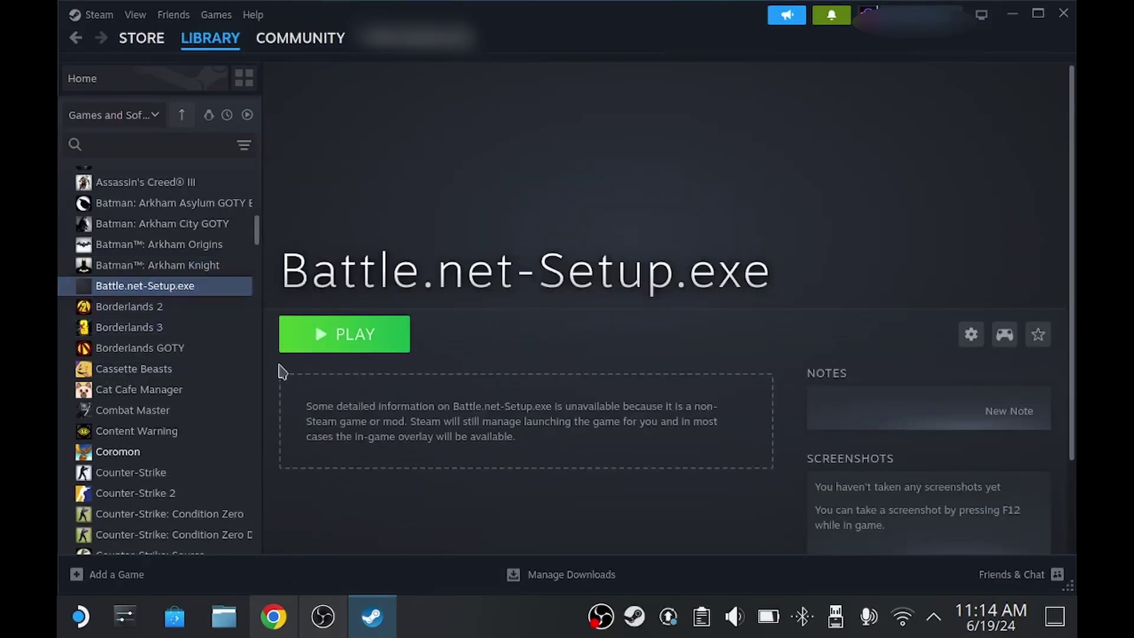
left_click(355, 336)
Step: Force Proton Experimental in Battle.net-Setup.exe's Compatibility properties and press Play again
left_click(970, 336)
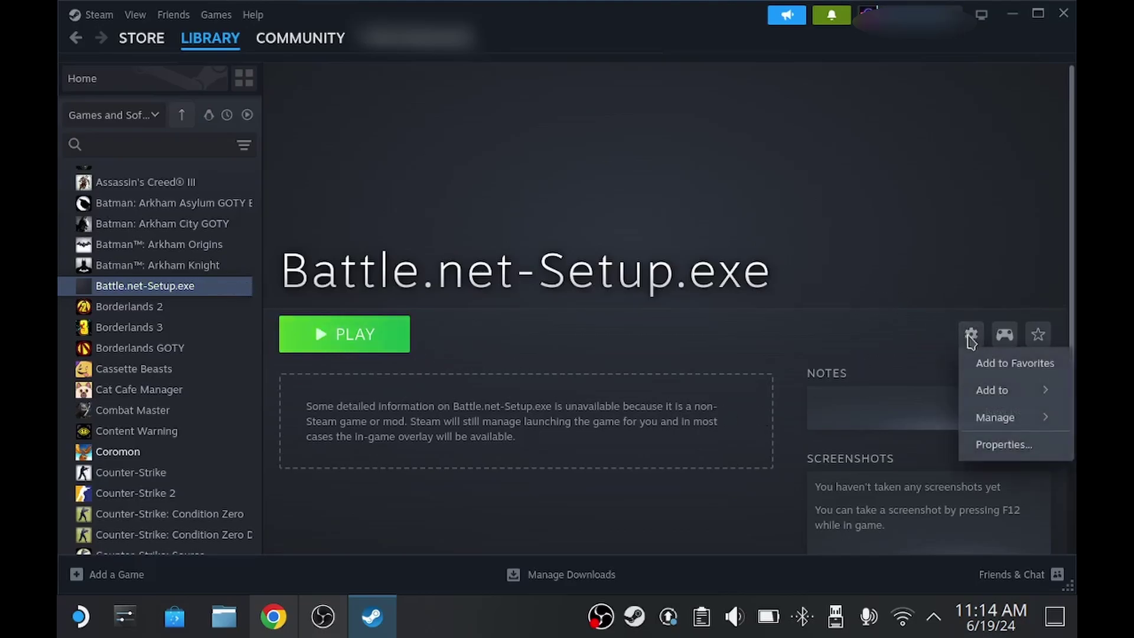
left_click(987, 447)
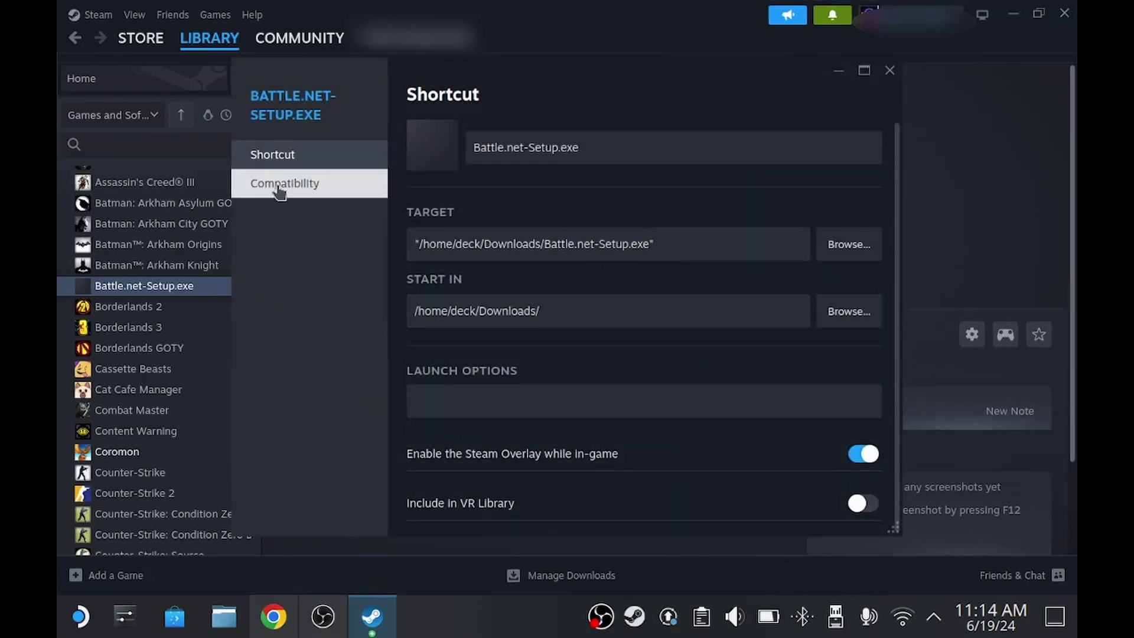
left_click(279, 188)
left_click(420, 138)
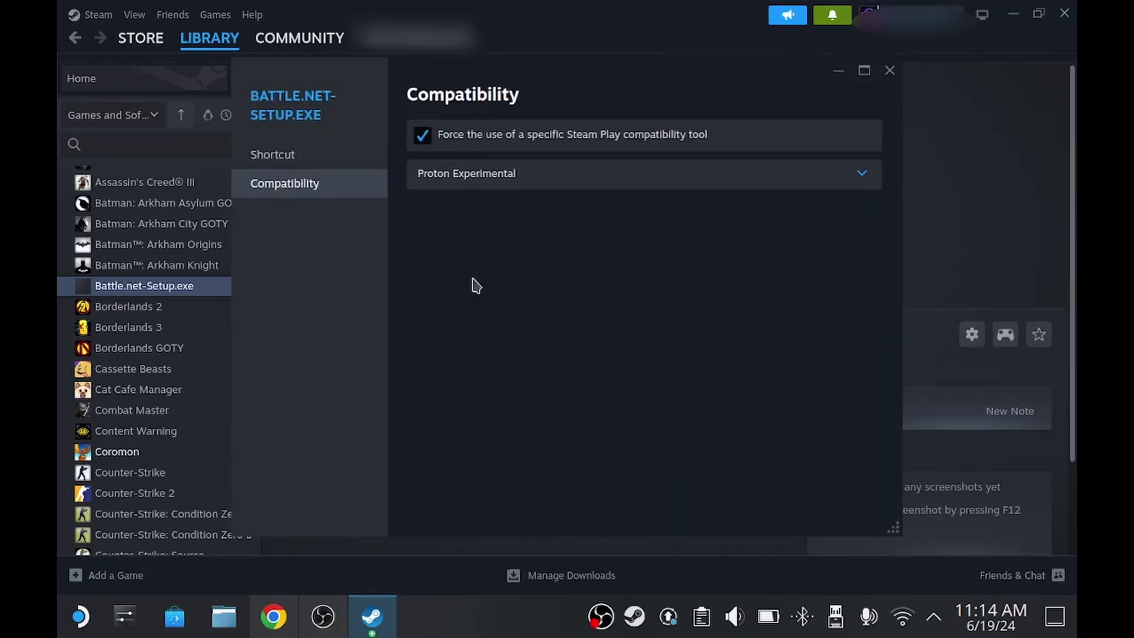
left_click(890, 71)
left_click(322, 337)
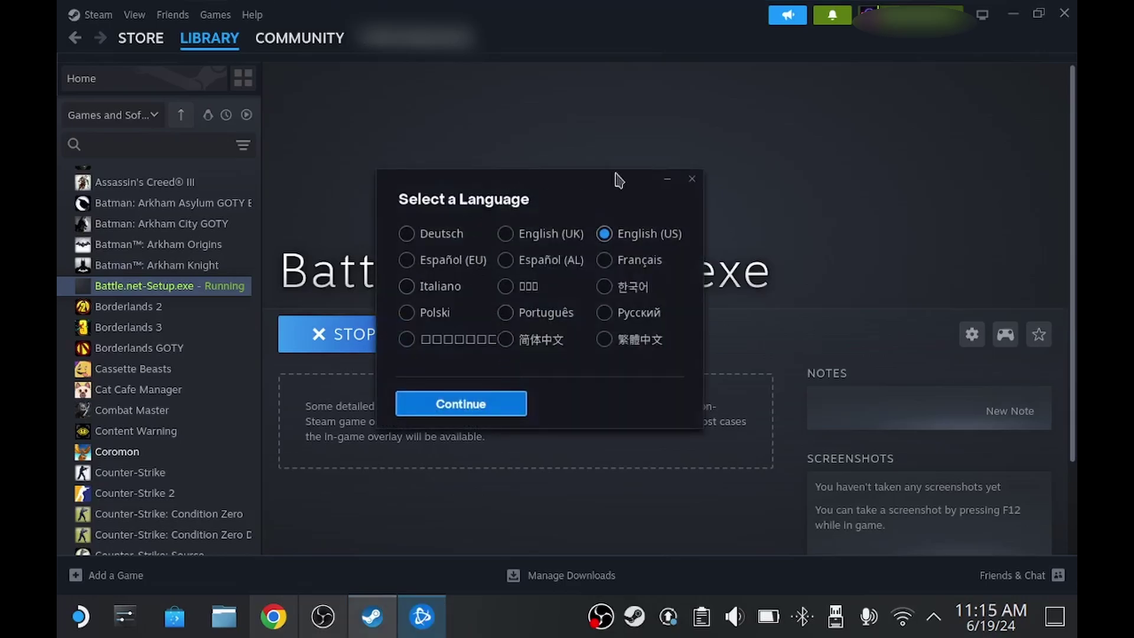
Step: Confirm English (US) and set the Battle.net install folder to E:\BattleNet
left_click(498, 404)
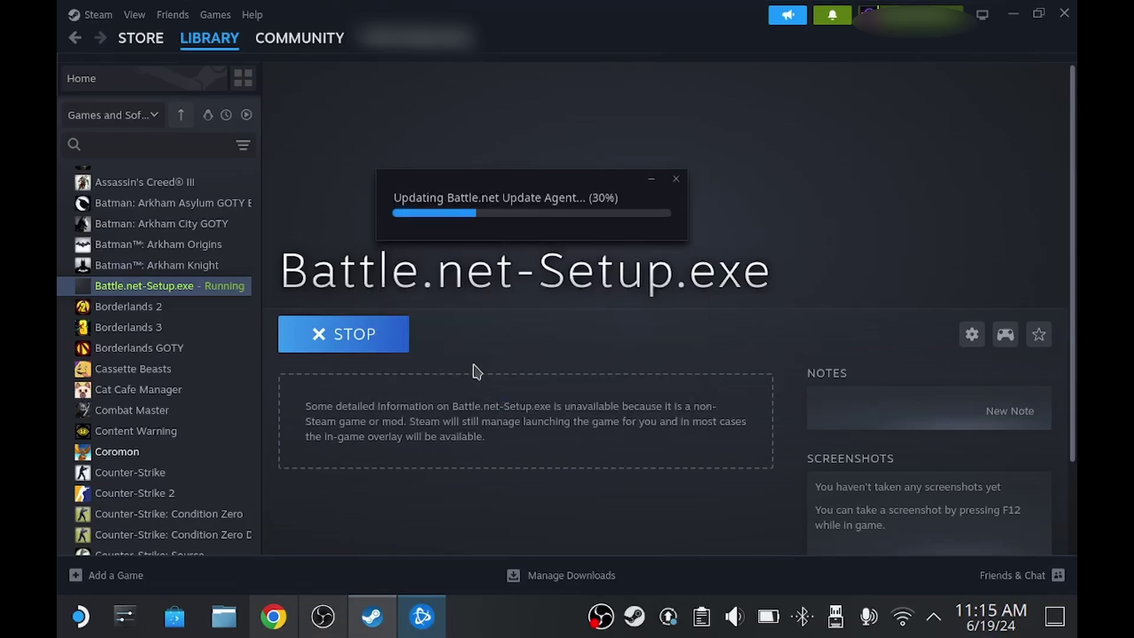
left_click(199, 148)
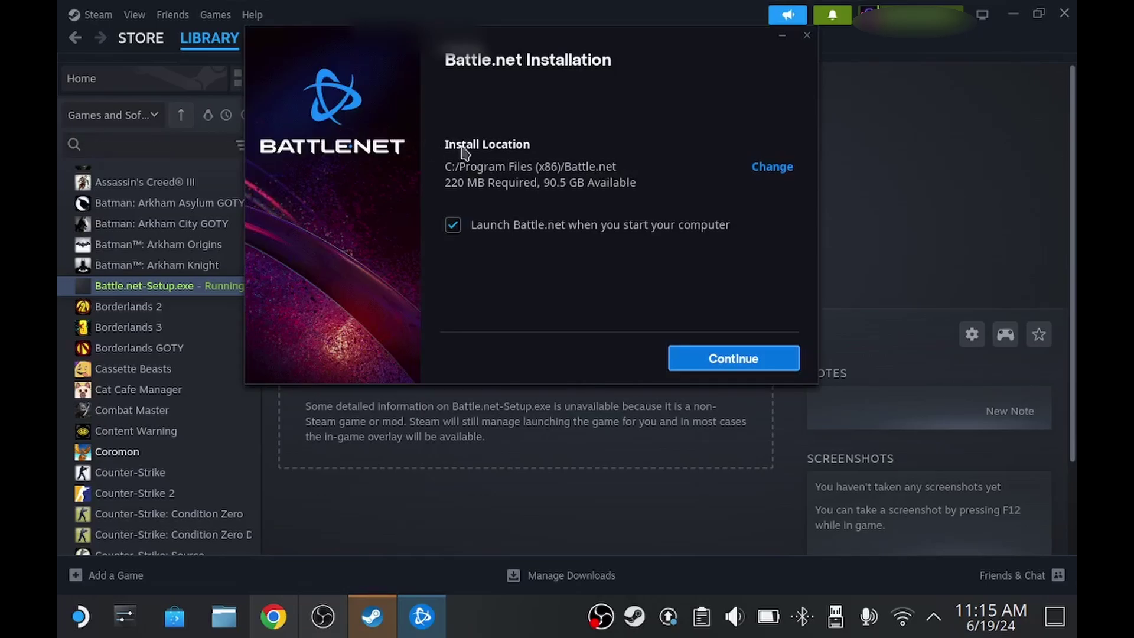
left_click(768, 175)
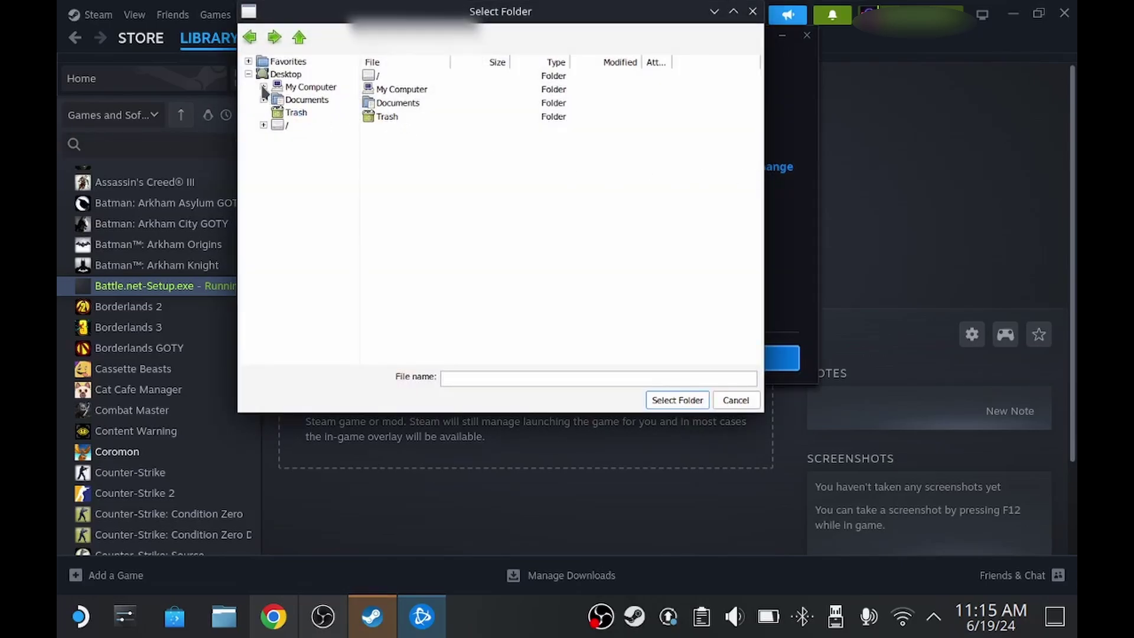
left_click(263, 87)
left_click(309, 126)
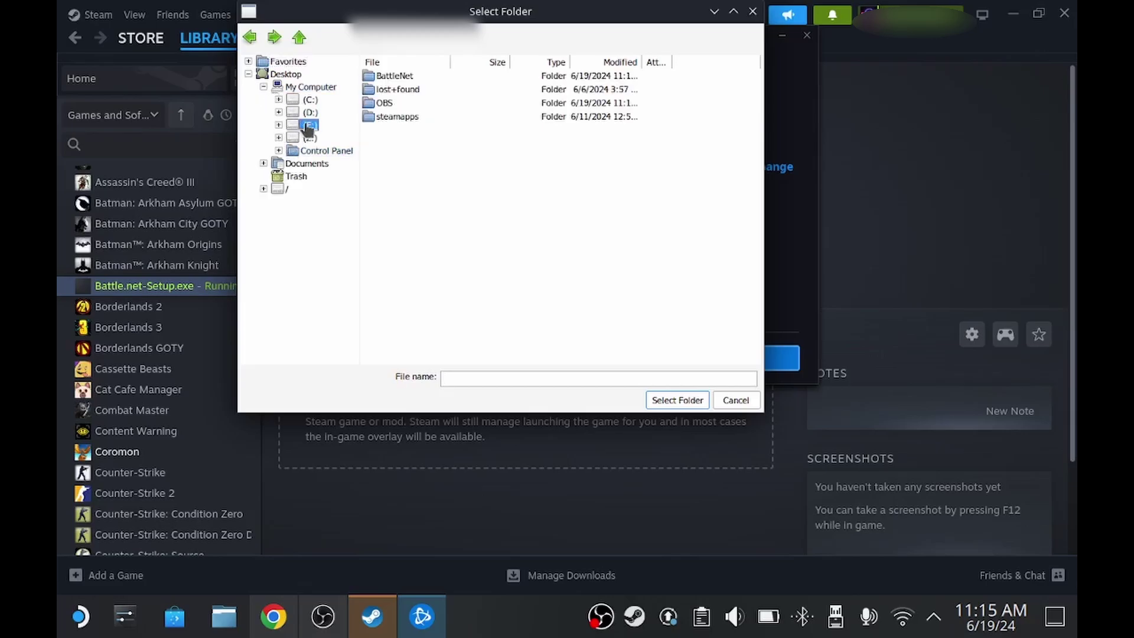
left_click(403, 77)
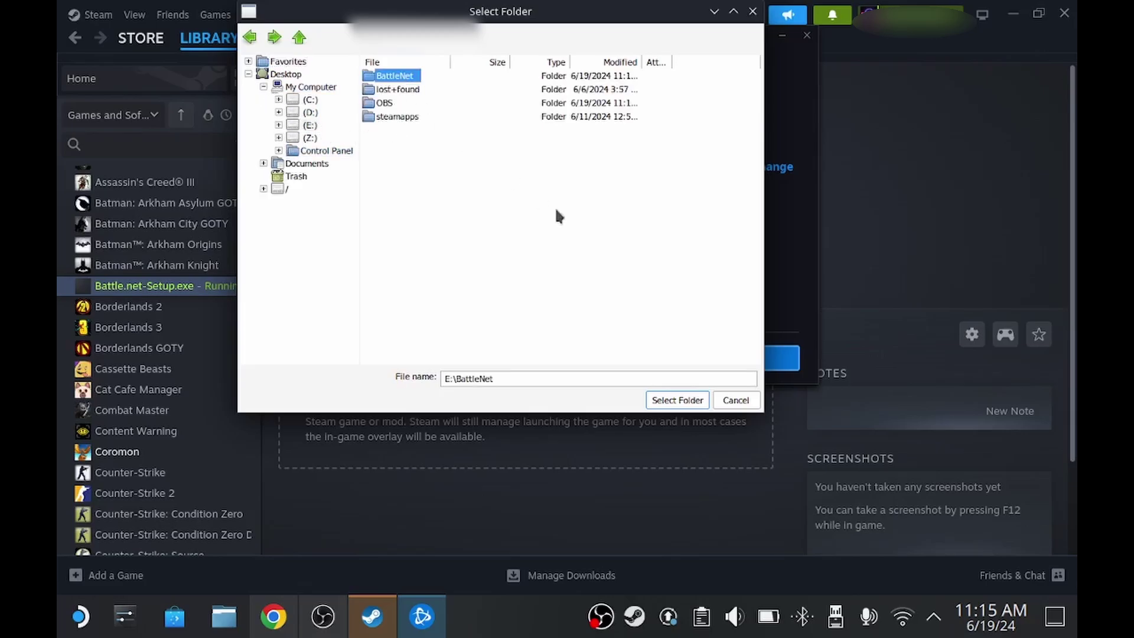
left_click(674, 407)
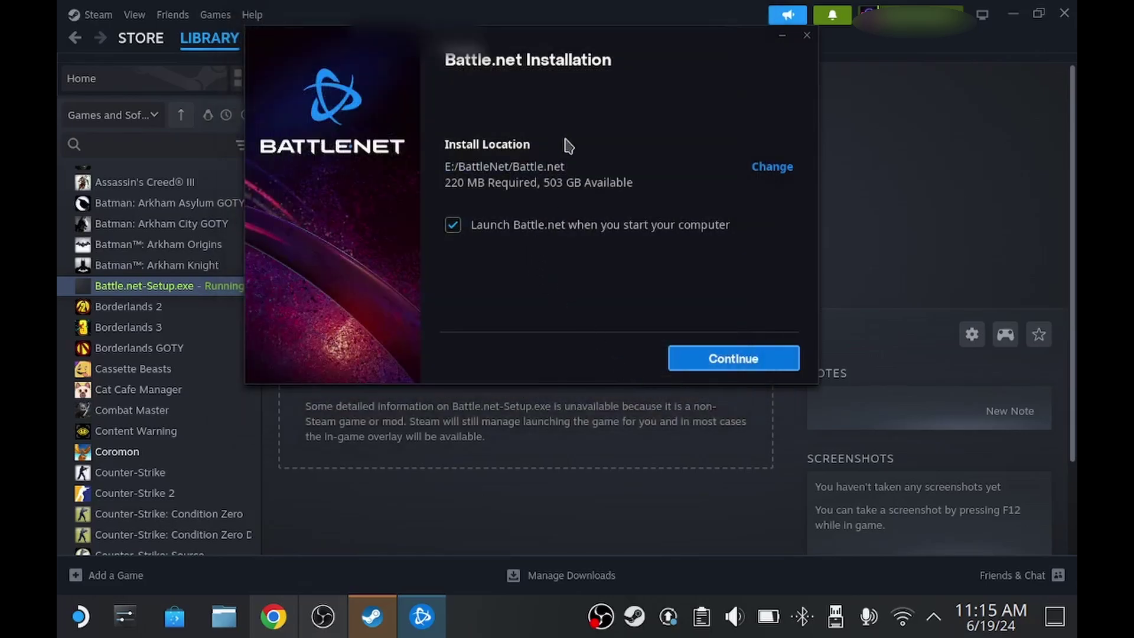
Step: Untick 'Launch Battle.net when you start your computer' and install Battle.net
left_click(454, 226)
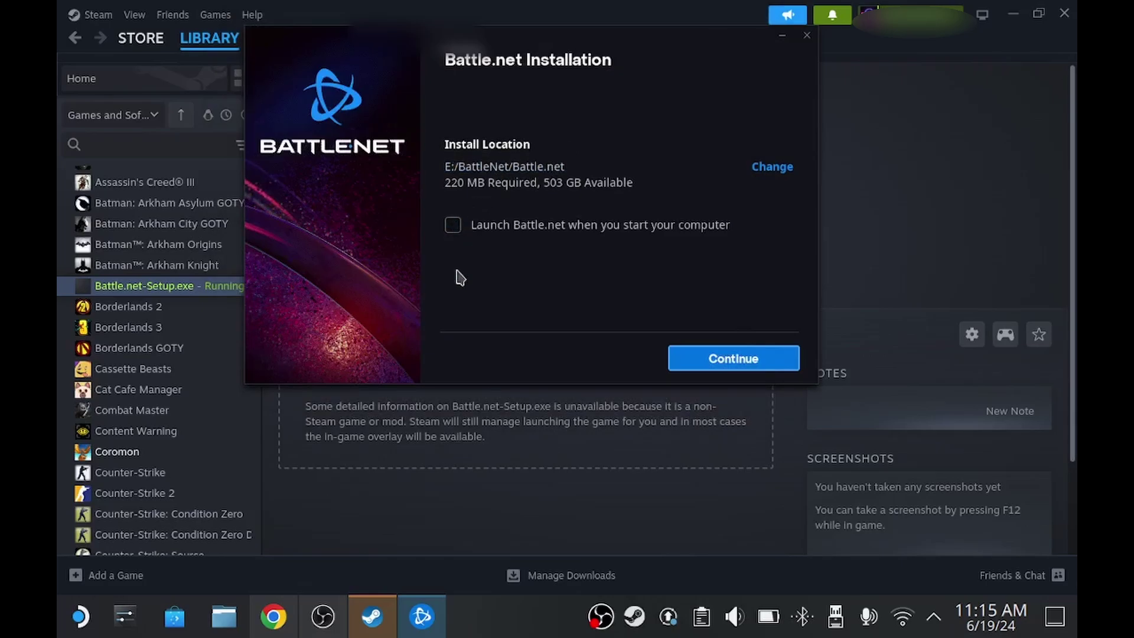
left_click(731, 362)
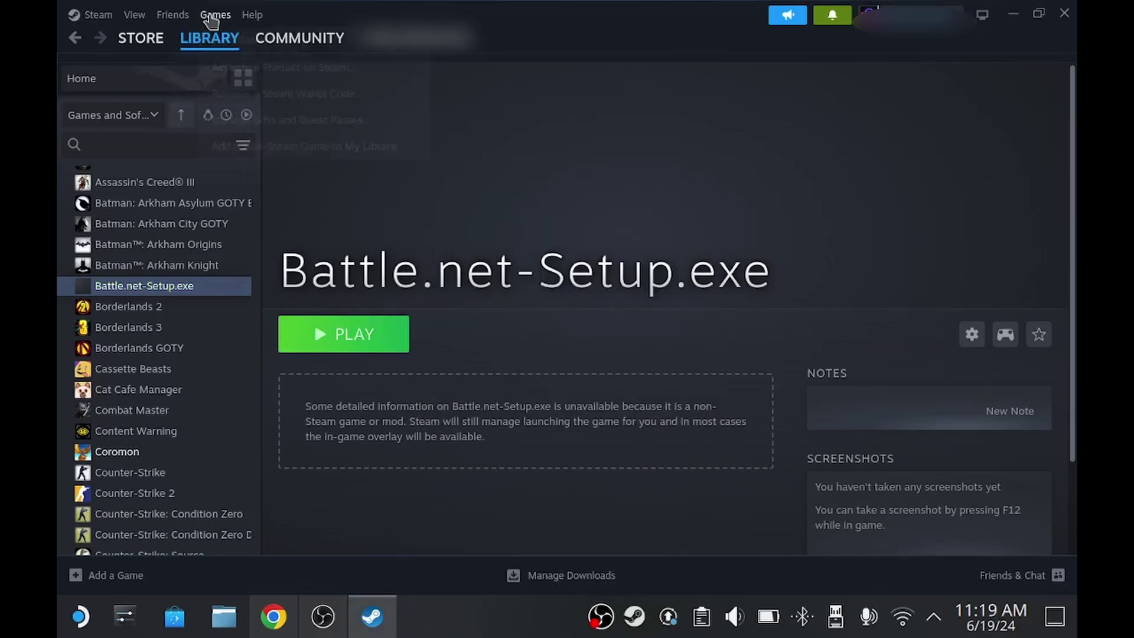
left_click(214, 15)
Step: Add primary/BattleNet/Battle.net/Battle.net.exe as a non-Steam game, using the All Files filter
left_click(302, 151)
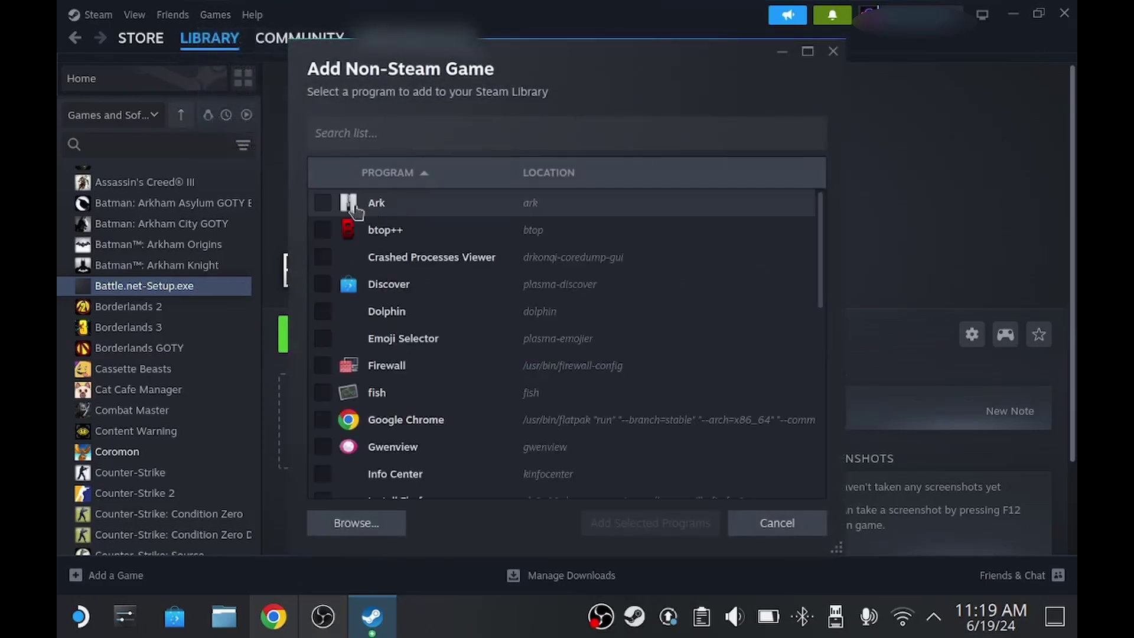
left_click(356, 524)
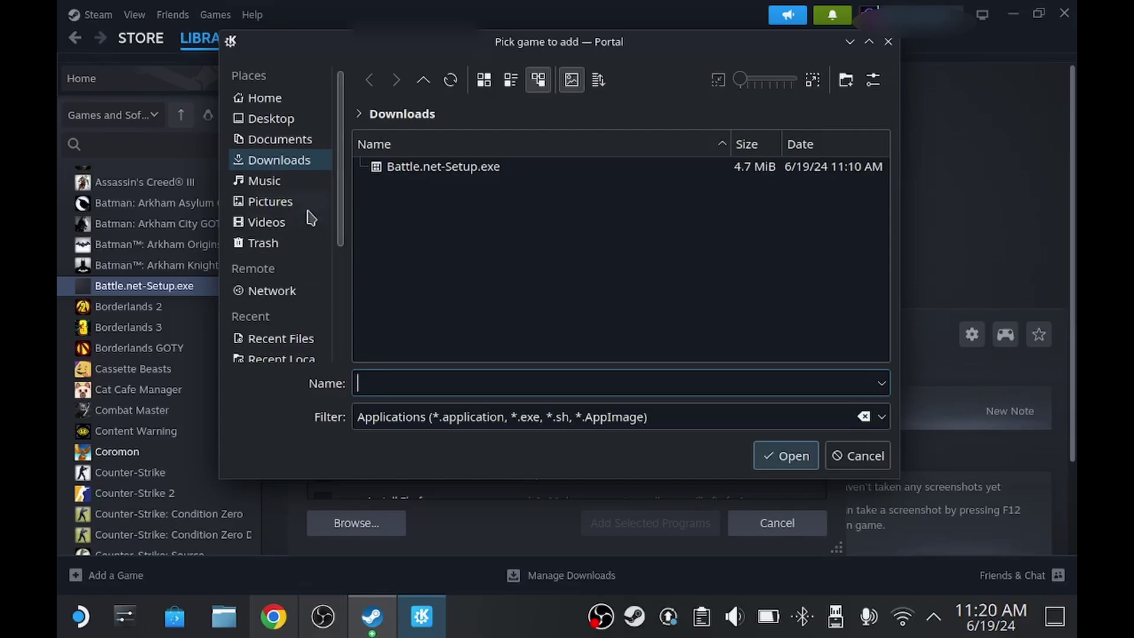
scroll(307, 216, "down", 3)
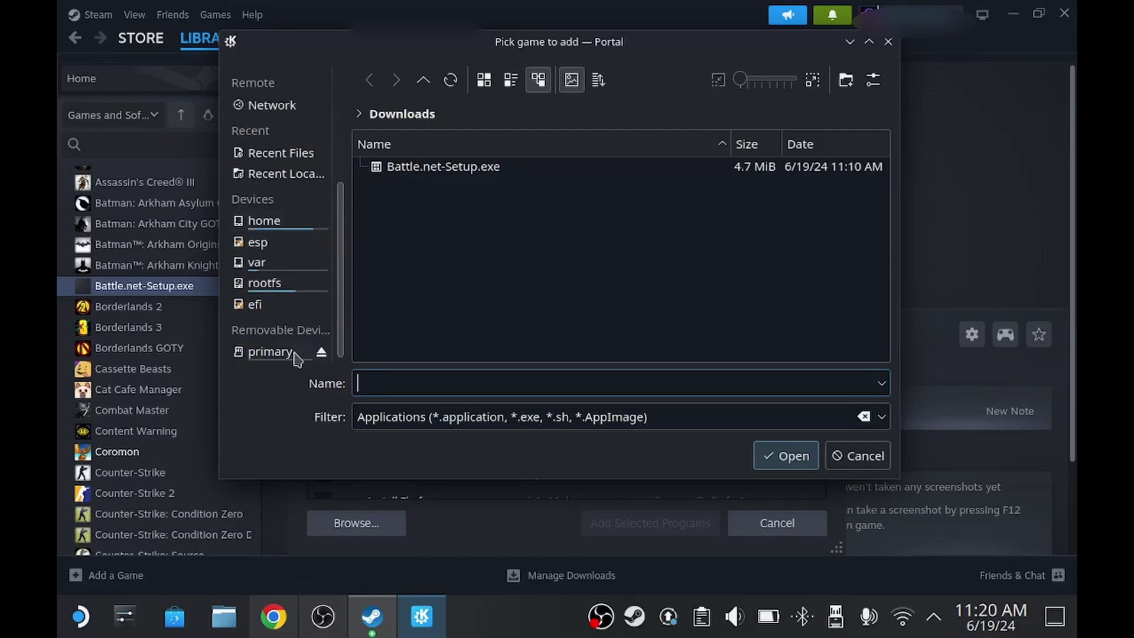
left_click(272, 353)
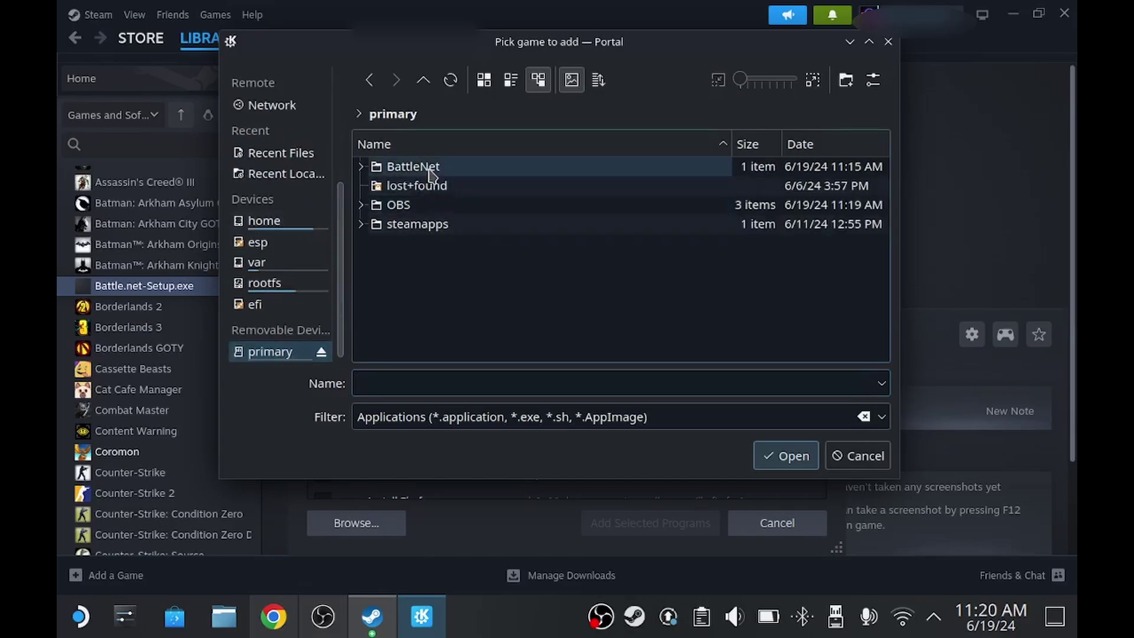
double_click(439, 169)
double_click(439, 170)
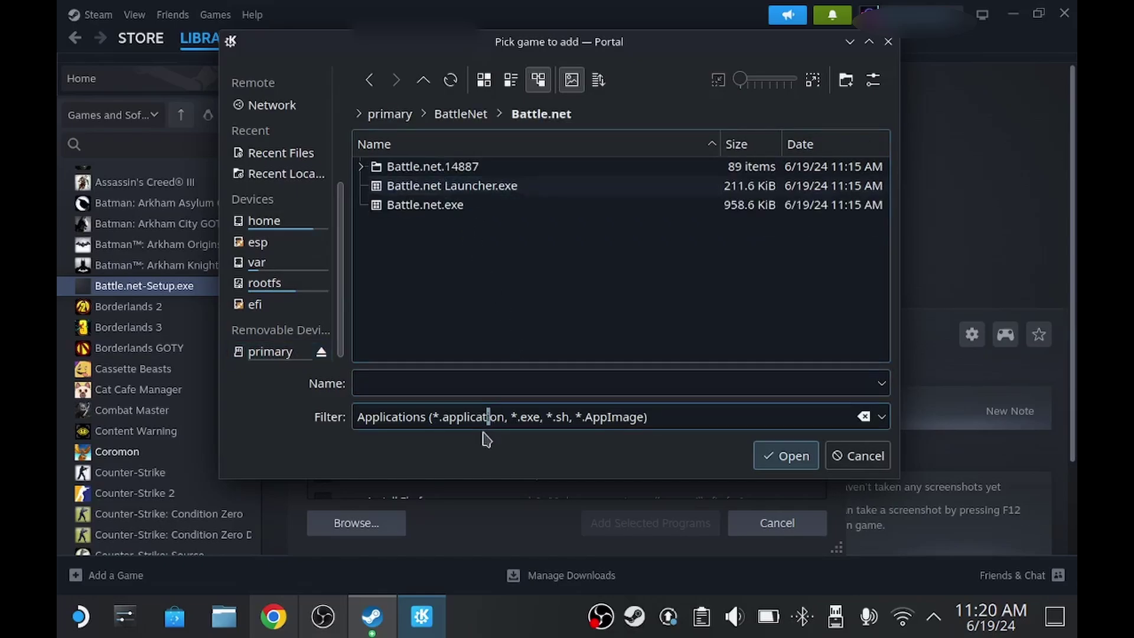
left_click(880, 417)
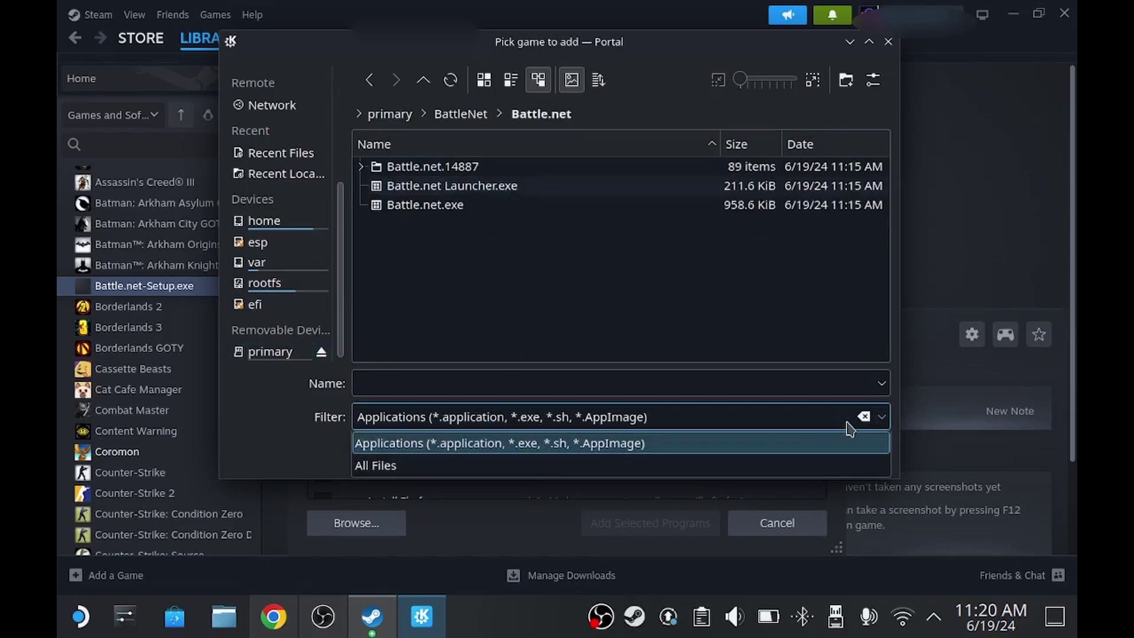
left_click(586, 466)
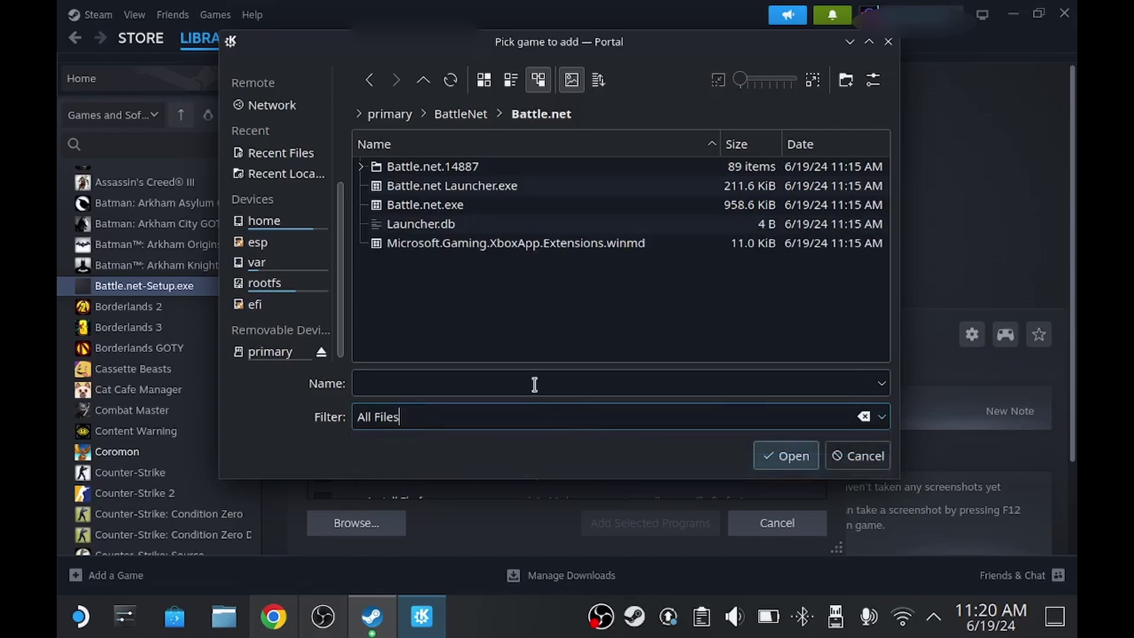
left_click(442, 207)
left_click(804, 456)
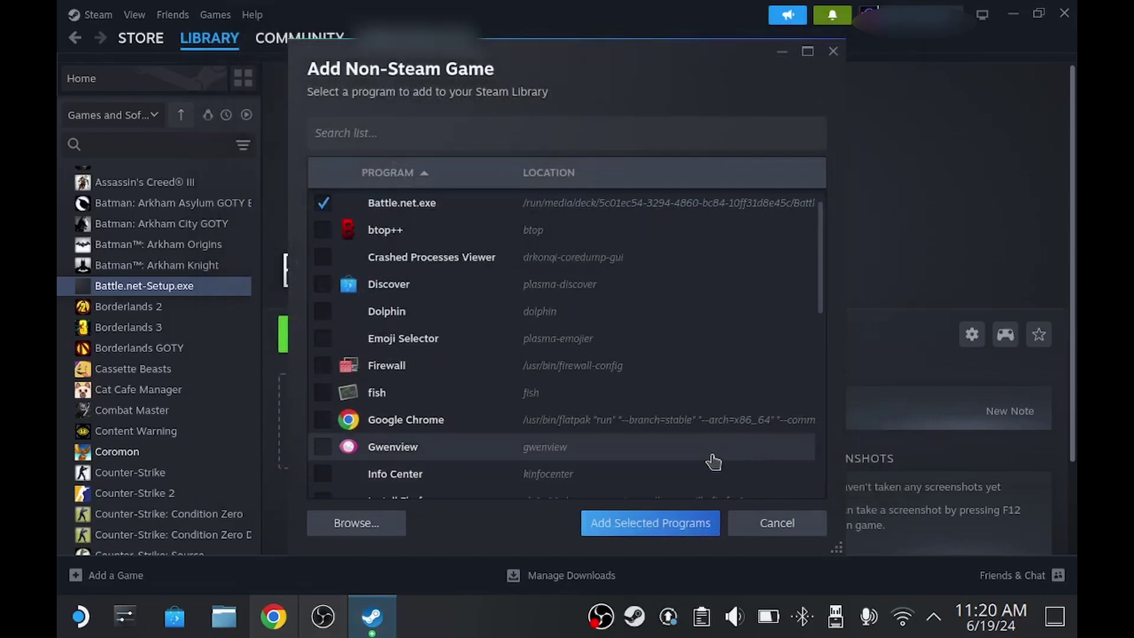
left_click(683, 528)
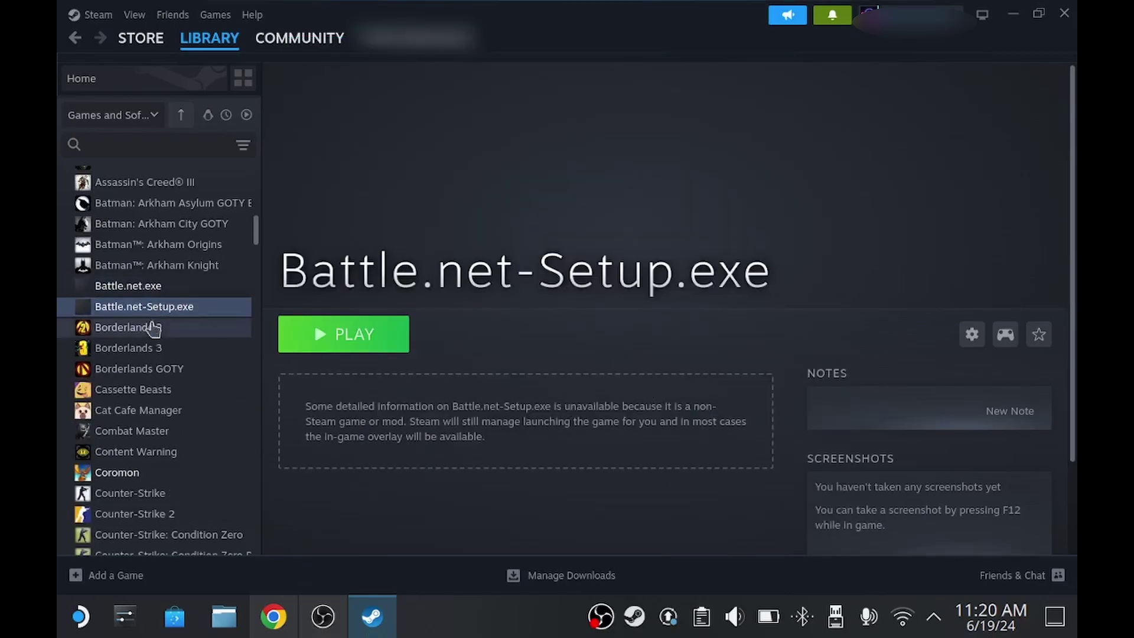
Step: Try Battle.net.exe, then force Proton Experimental in its Compatibility properties and press Play
left_click(144, 286)
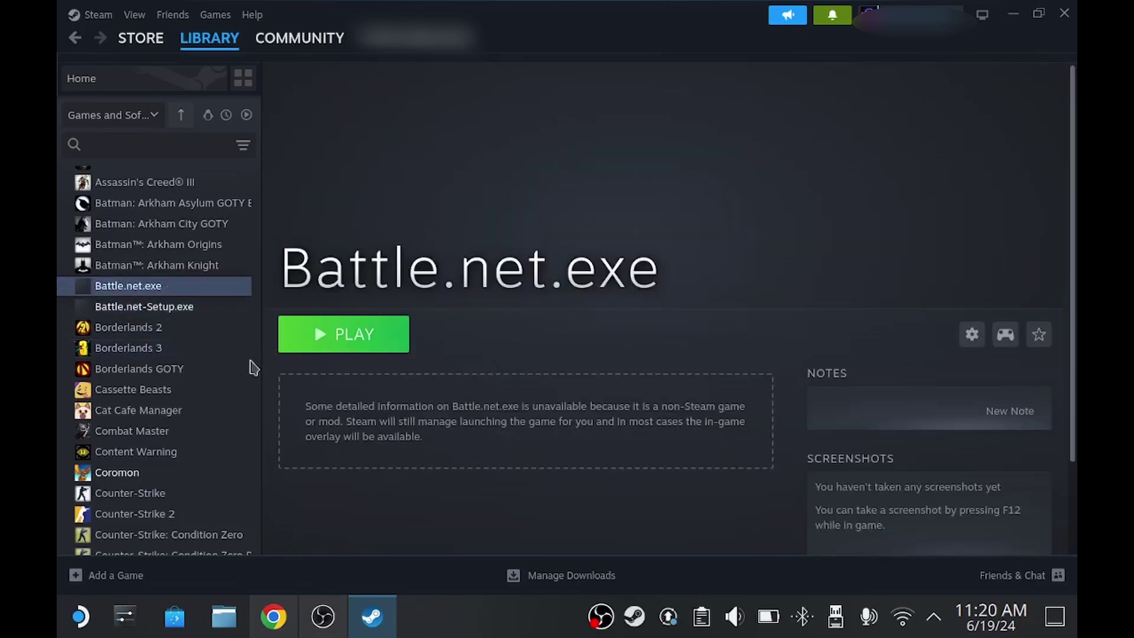
left_click(345, 342)
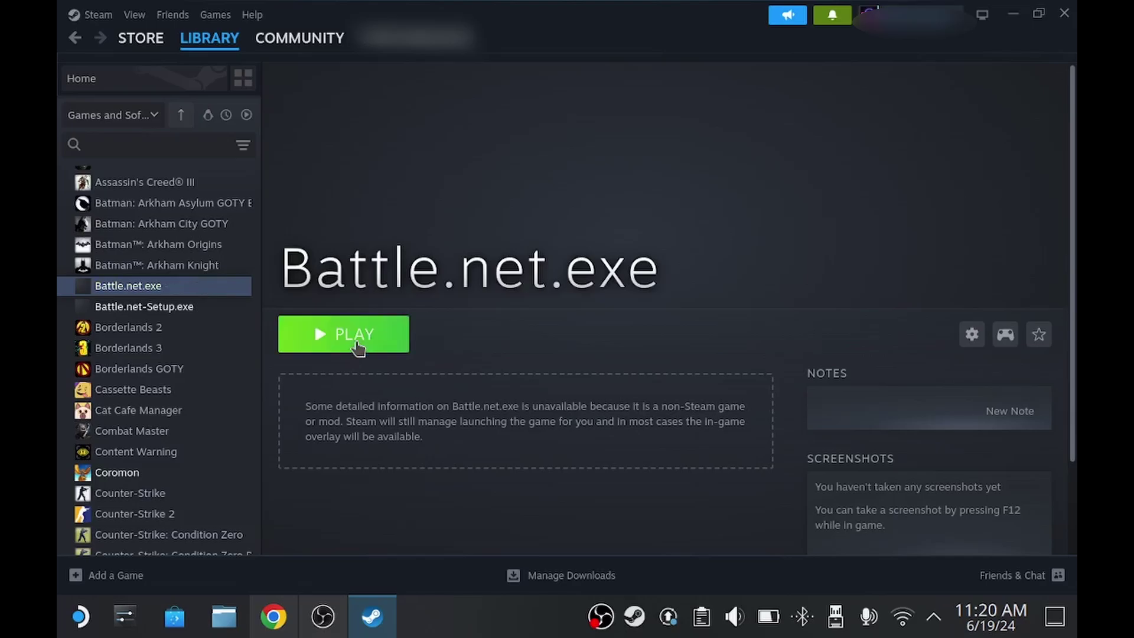
left_click(971, 334)
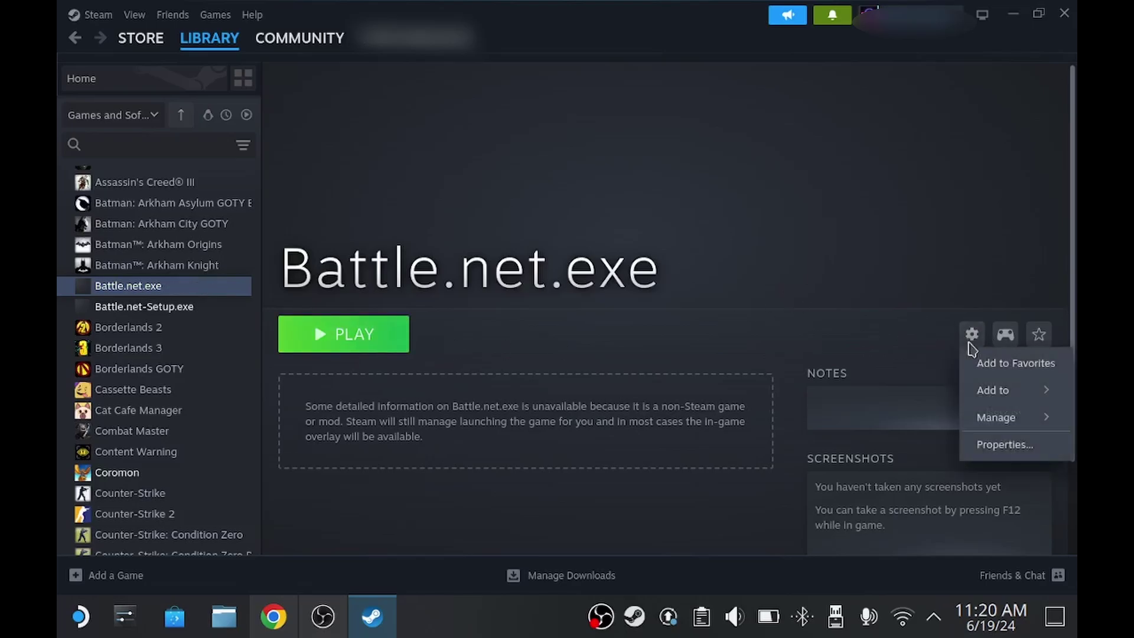
left_click(1017, 446)
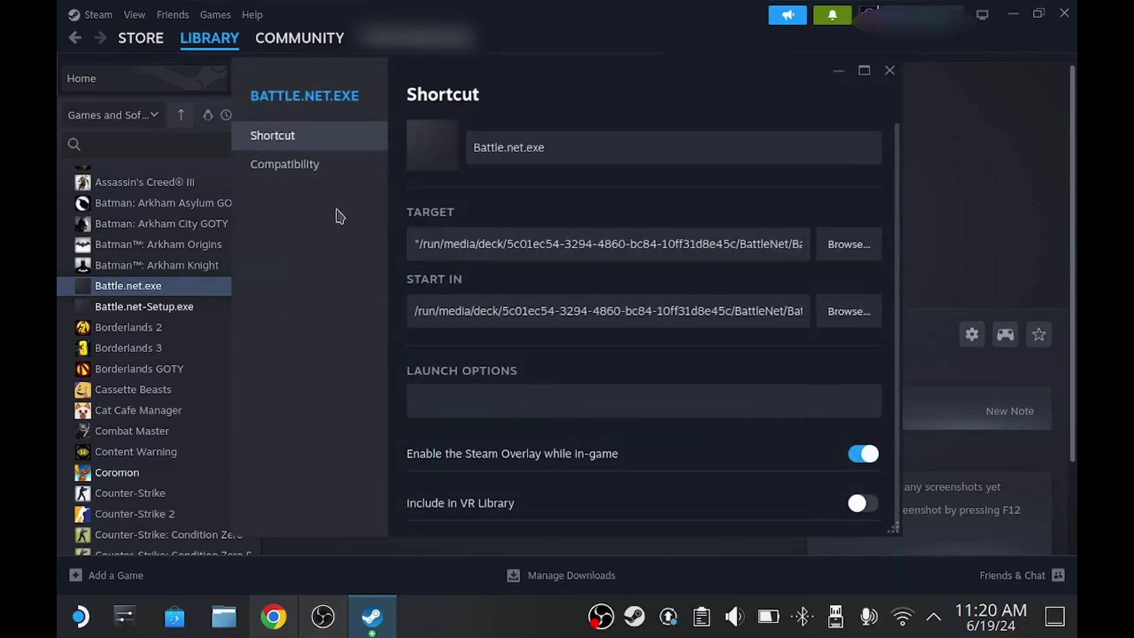
left_click(313, 164)
left_click(421, 137)
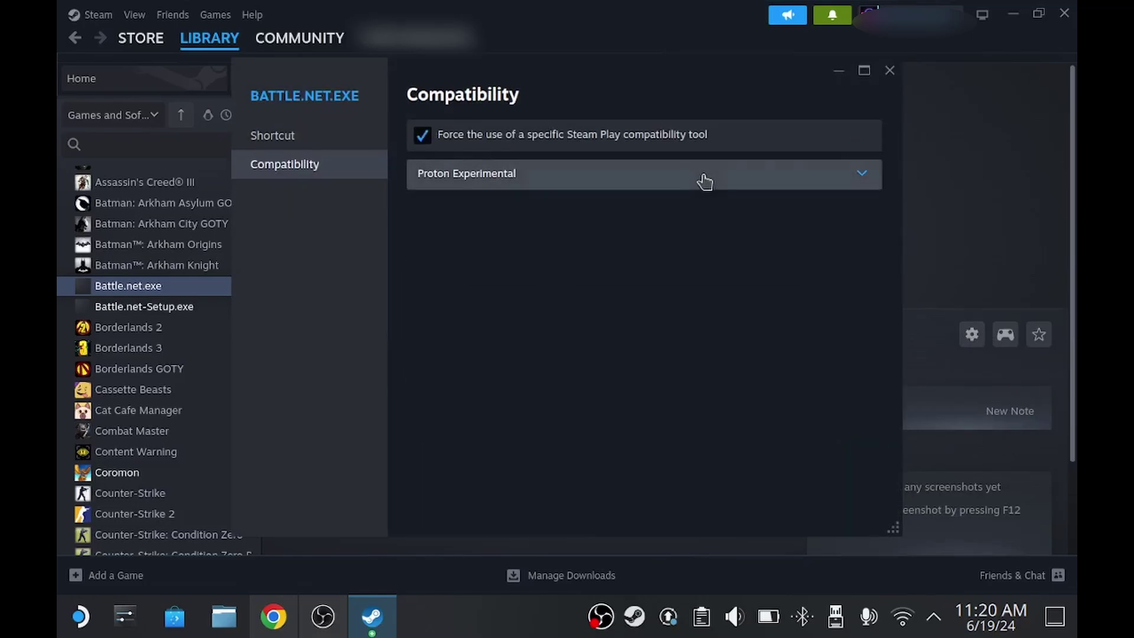
left_click(893, 68)
left_click(370, 328)
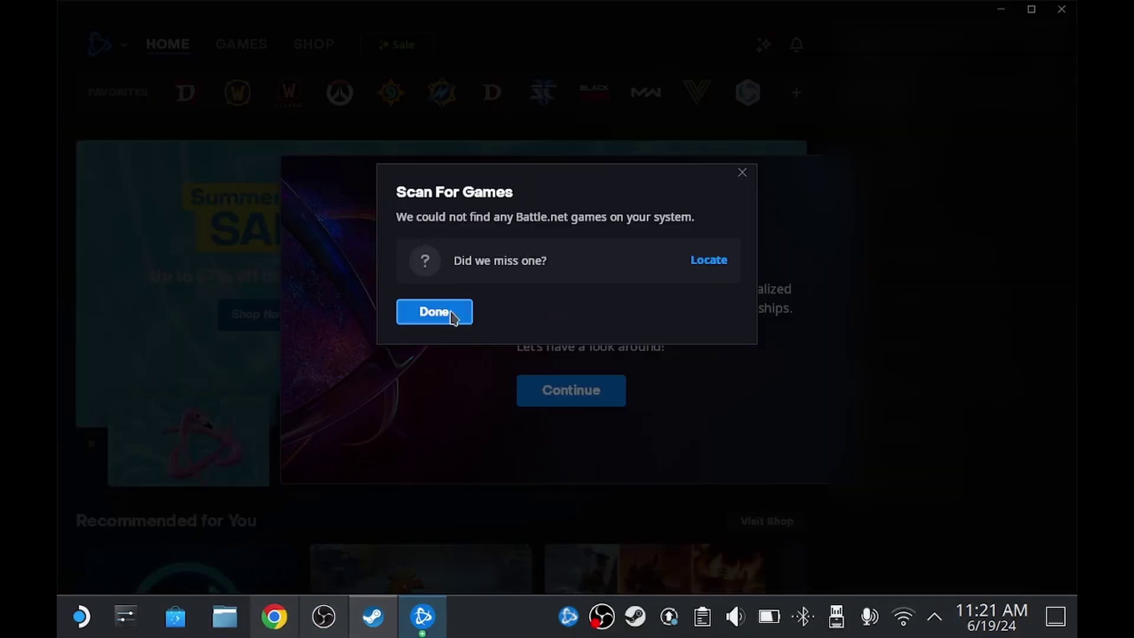
Step: Dismiss the scan notice, welcome message, tip and Favorites Bar tour, then open World of Warcraft
left_click(449, 318)
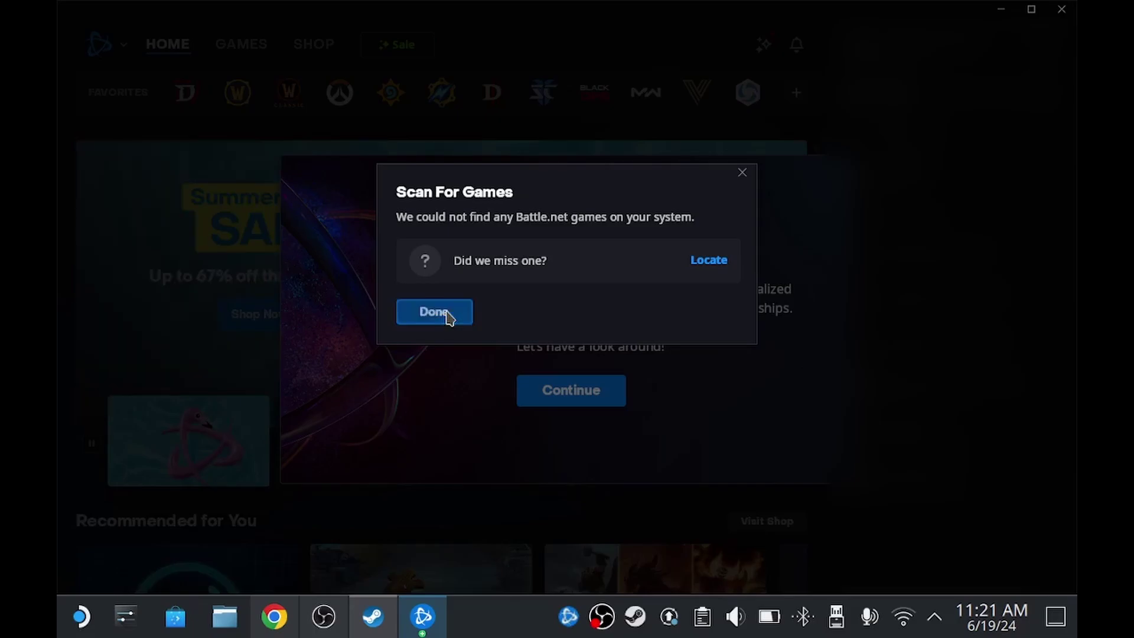
left_click(571, 390)
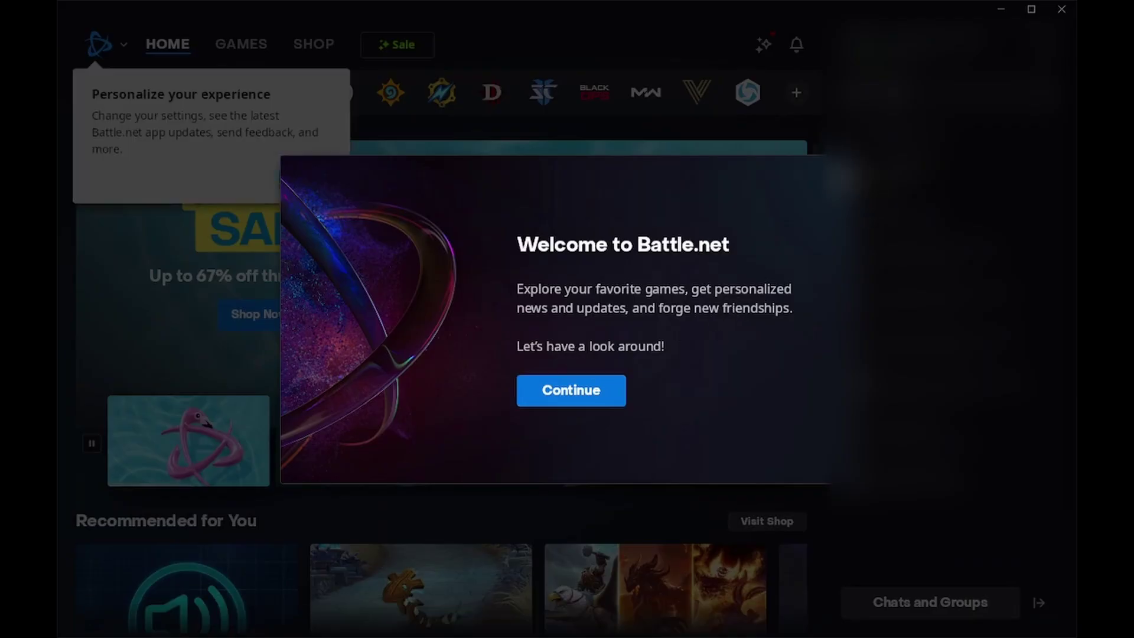
left_click(300, 183)
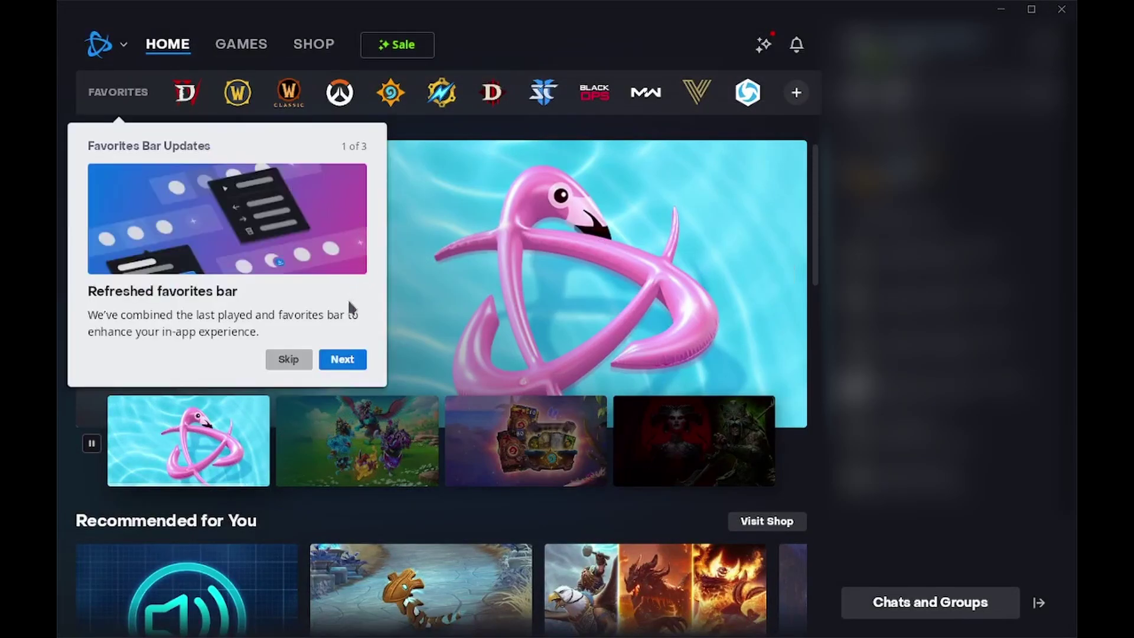
left_click(289, 359)
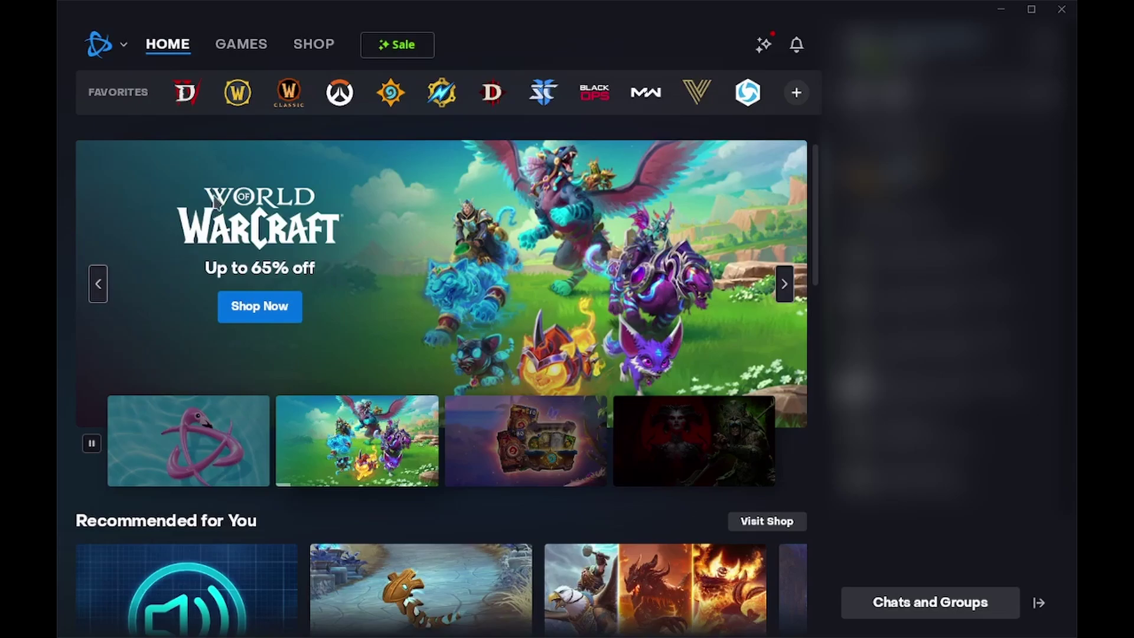
left_click(238, 102)
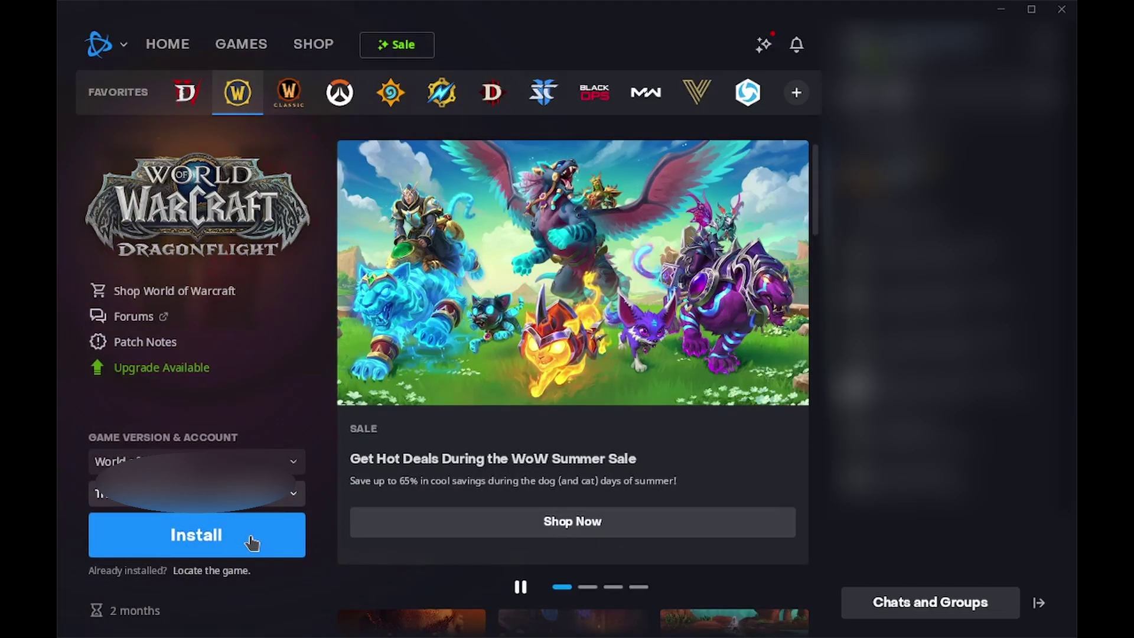
Step: Choose E:\BattleNet as the World of Warcraft install folder and start the install
left_click(252, 542)
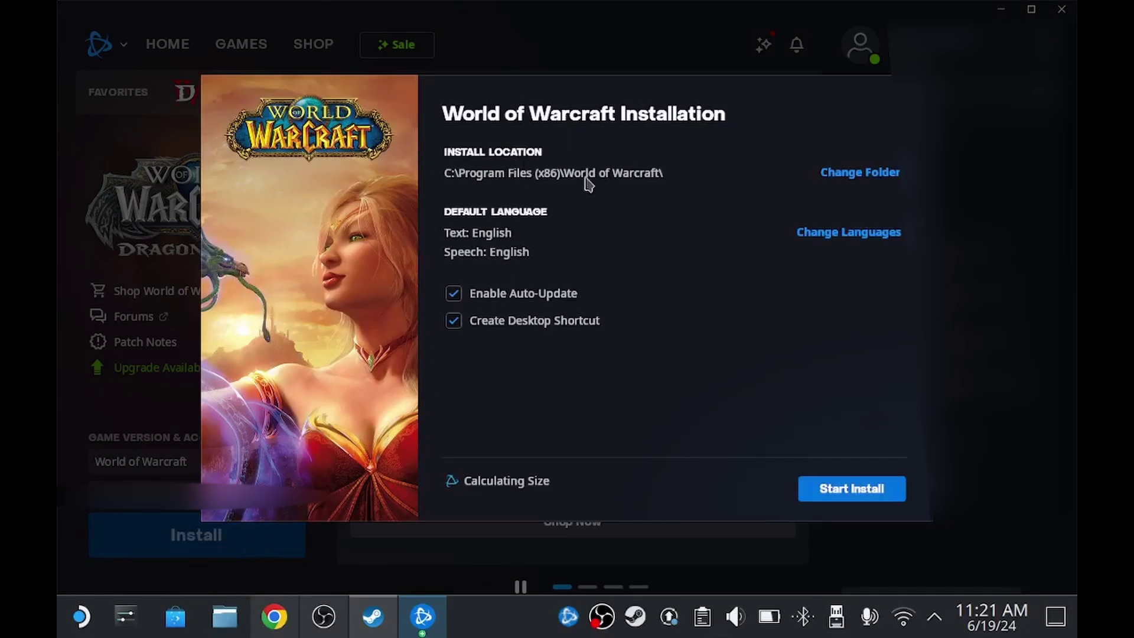
left_click(861, 176)
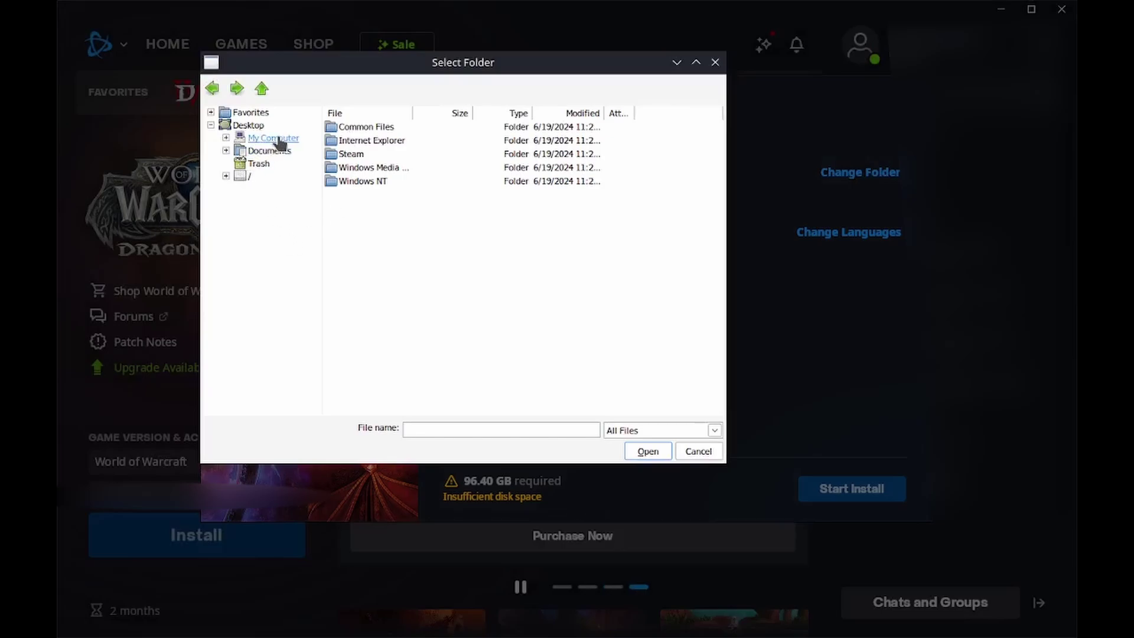
left_click(226, 138)
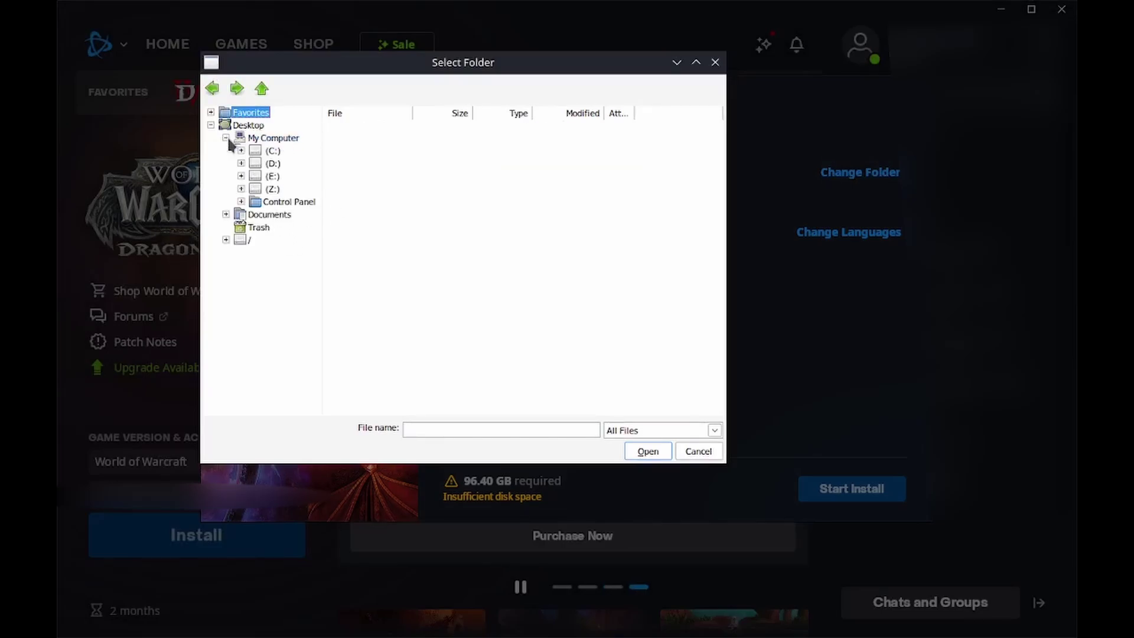
left_click(273, 176)
double_click(371, 127)
left_click(659, 451)
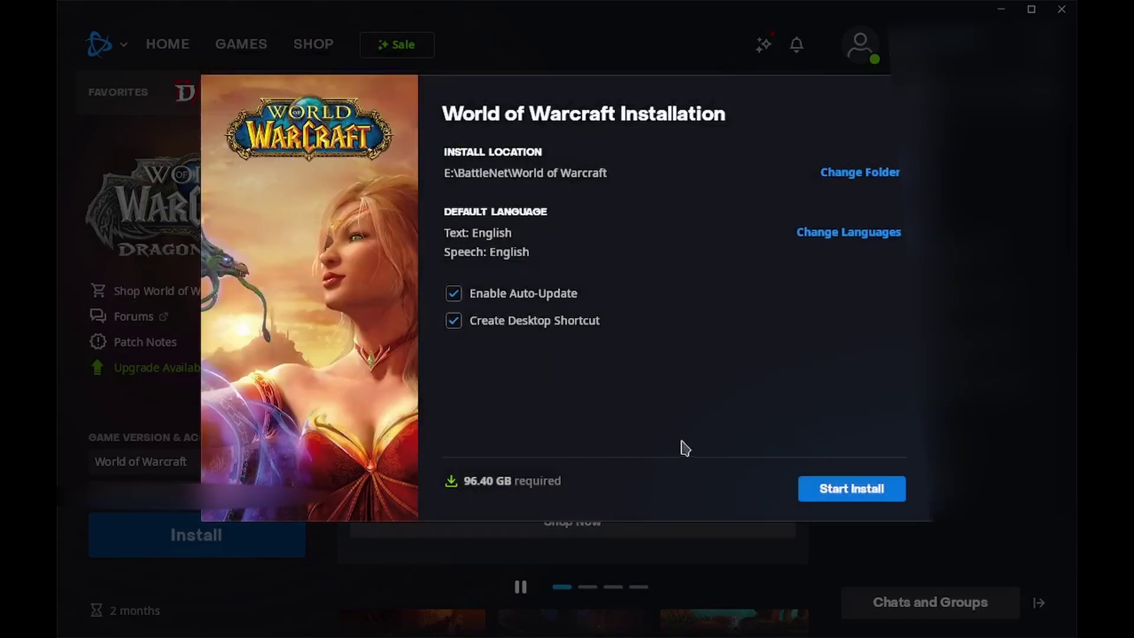
left_click(852, 491)
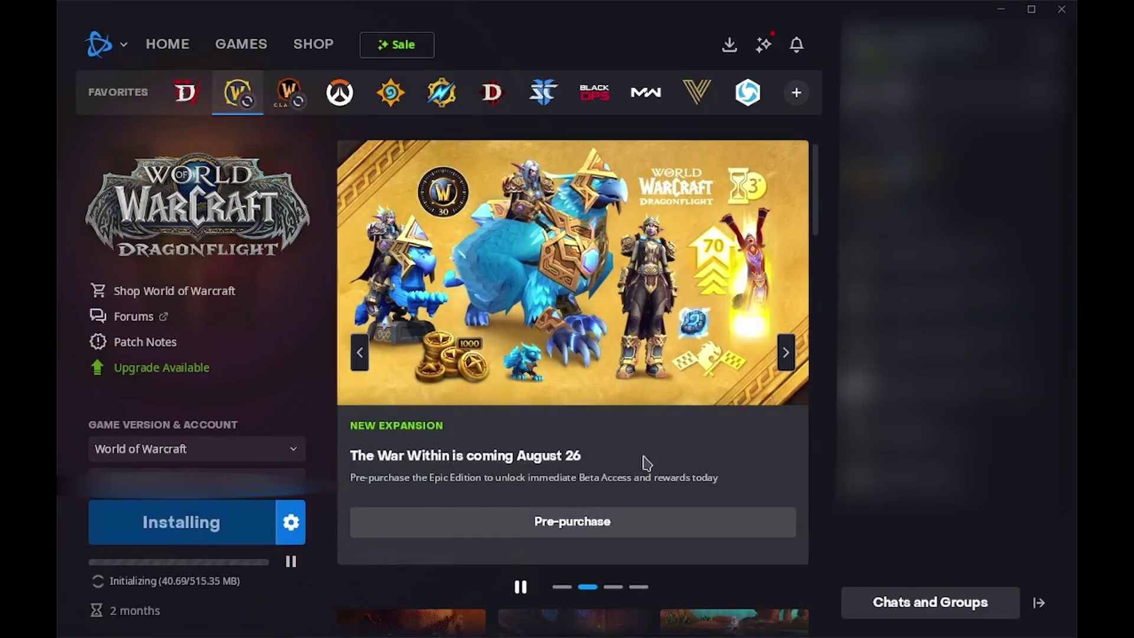
Step: Set On Game Launch to 'Exit Battle.net completely' in Battle.net Settings
left_click(124, 52)
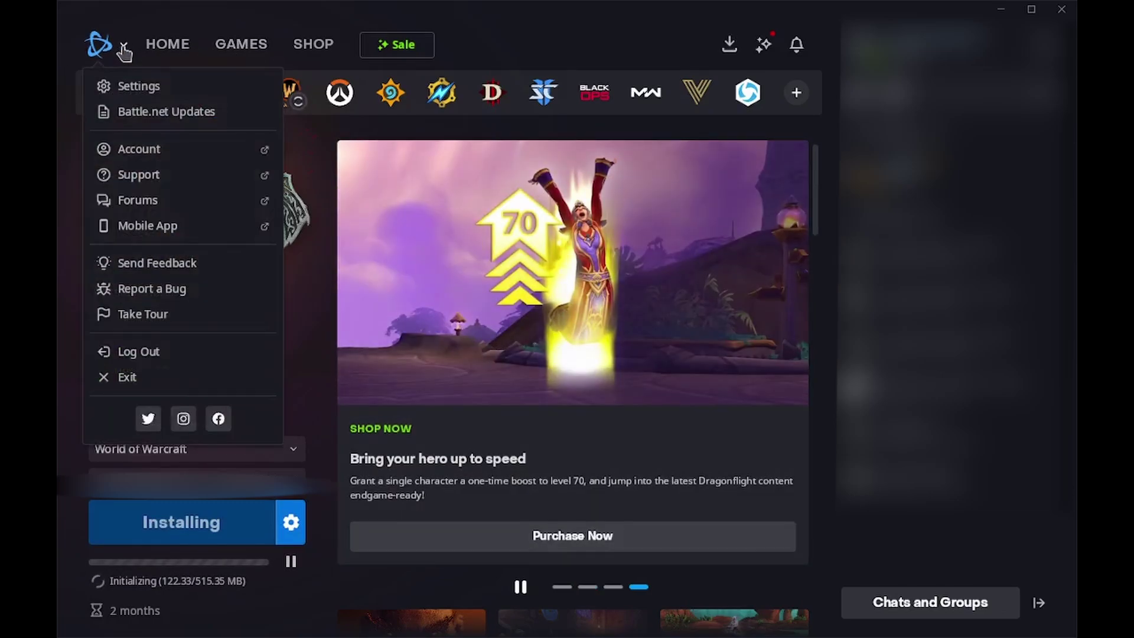
left_click(140, 88)
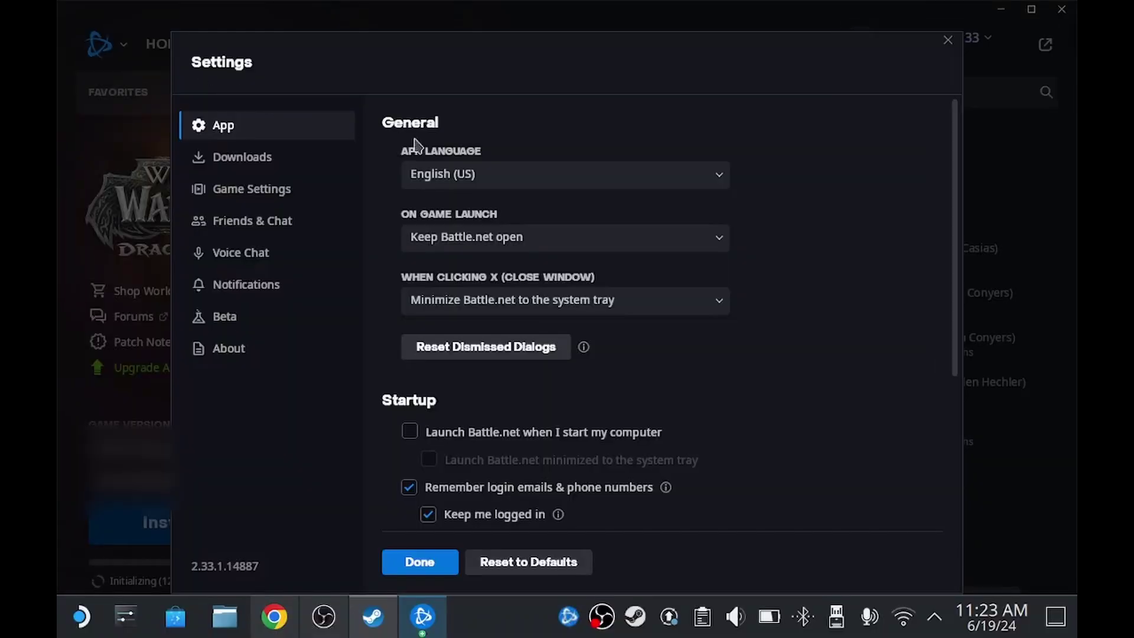
left_click(487, 243)
left_click(495, 350)
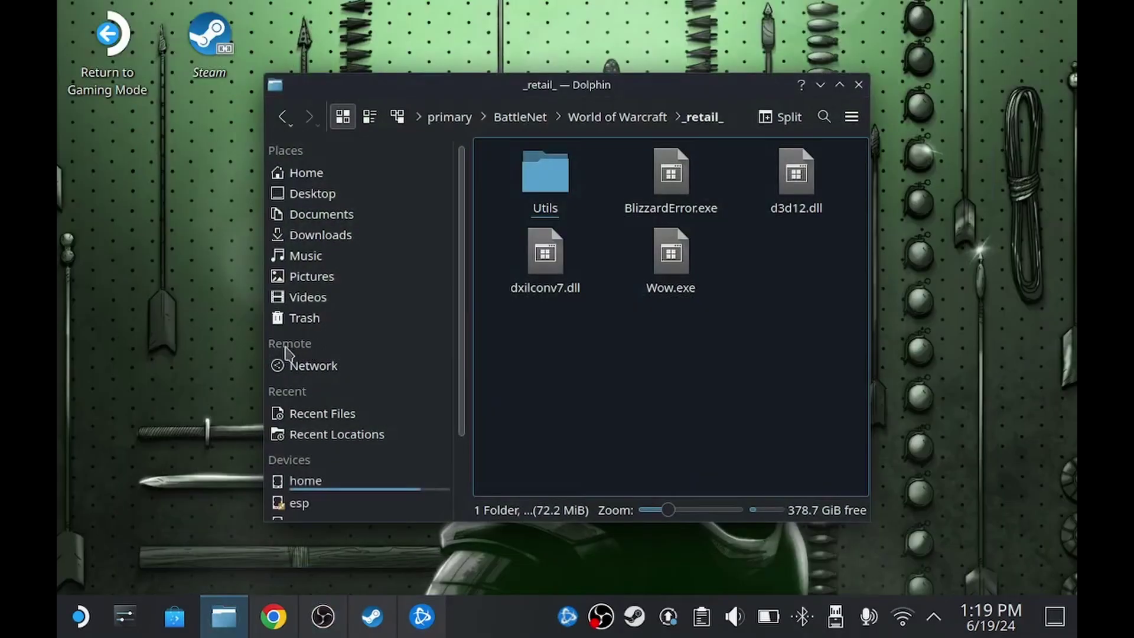
Step: Browse to primary/BattleNet/World of Warcraft/_retail_, then close Dolphin and return to Battle.net
scroll(335, 421, "down", 3)
left_click(348, 509)
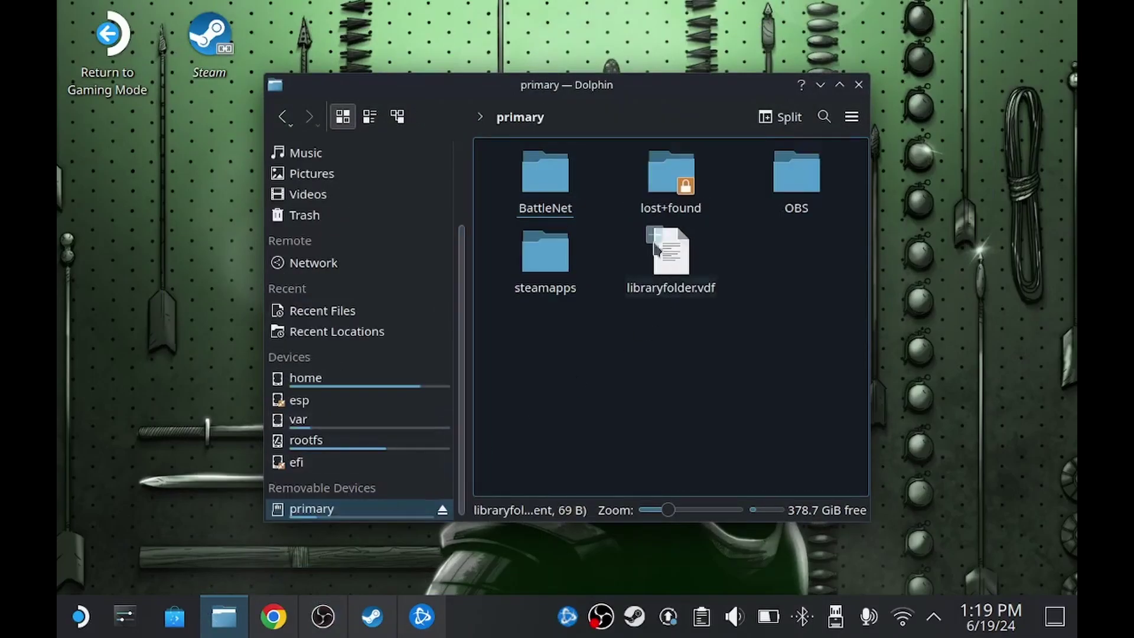
double_click(549, 190)
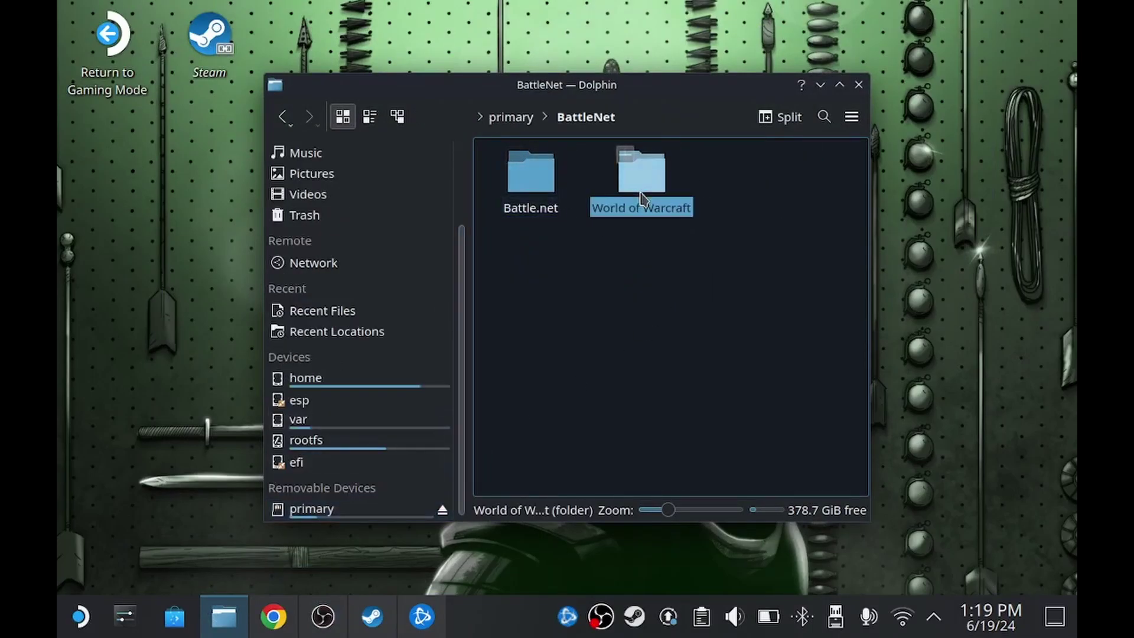
double_click(645, 191)
double_click(553, 183)
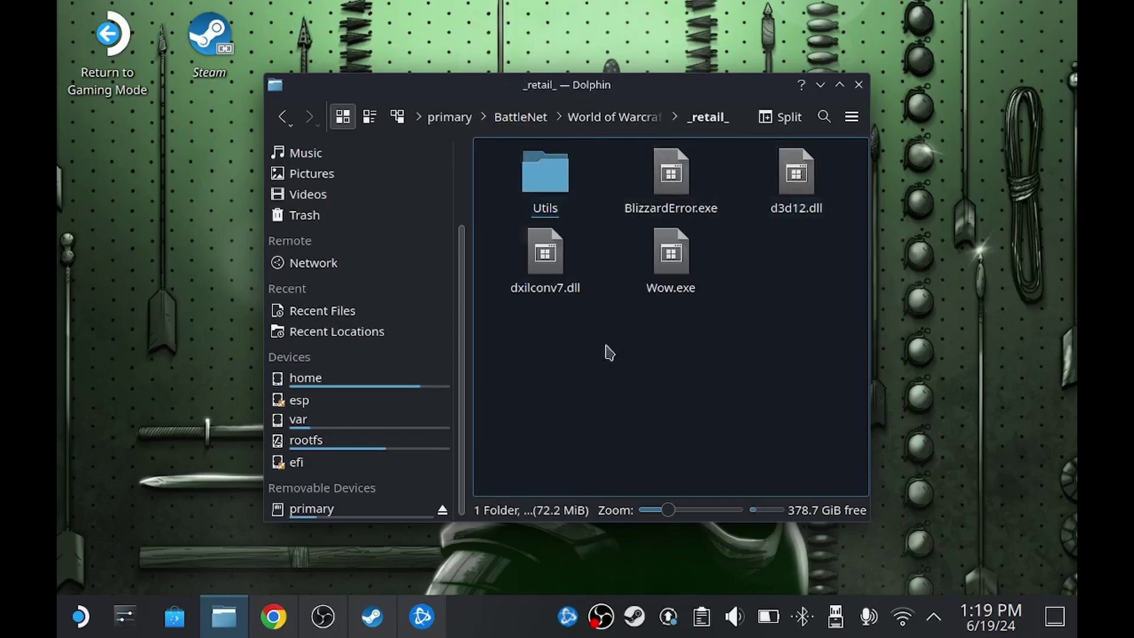
left_click(860, 90)
left_click(422, 616)
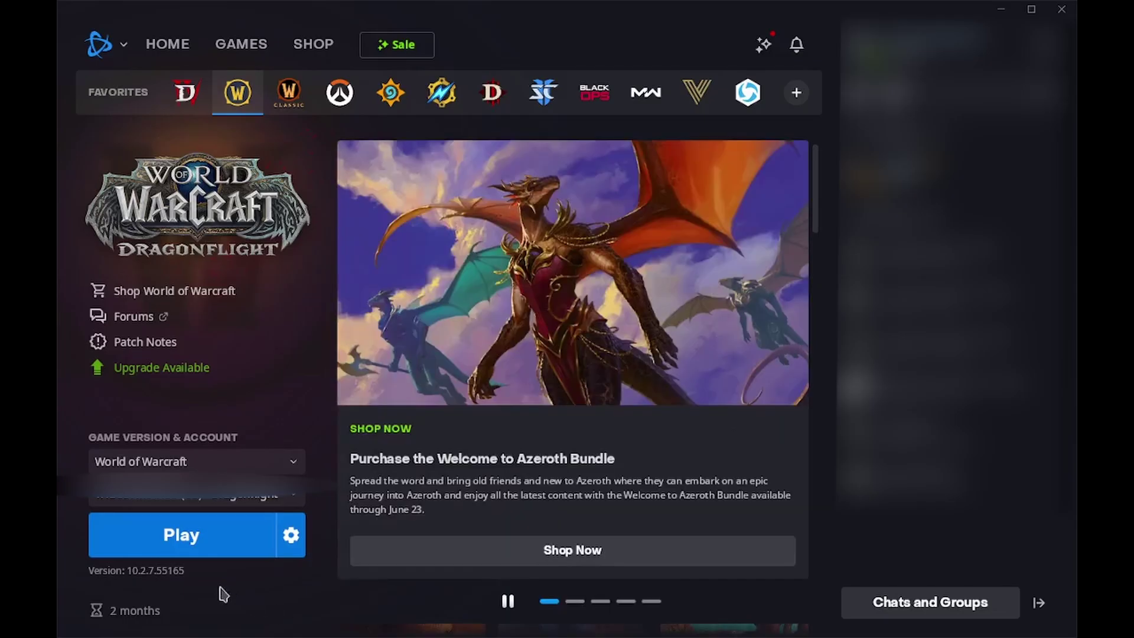
Step: Start World of Warcraft from its Battle.net page so the opening cinematic plays
left_click(191, 538)
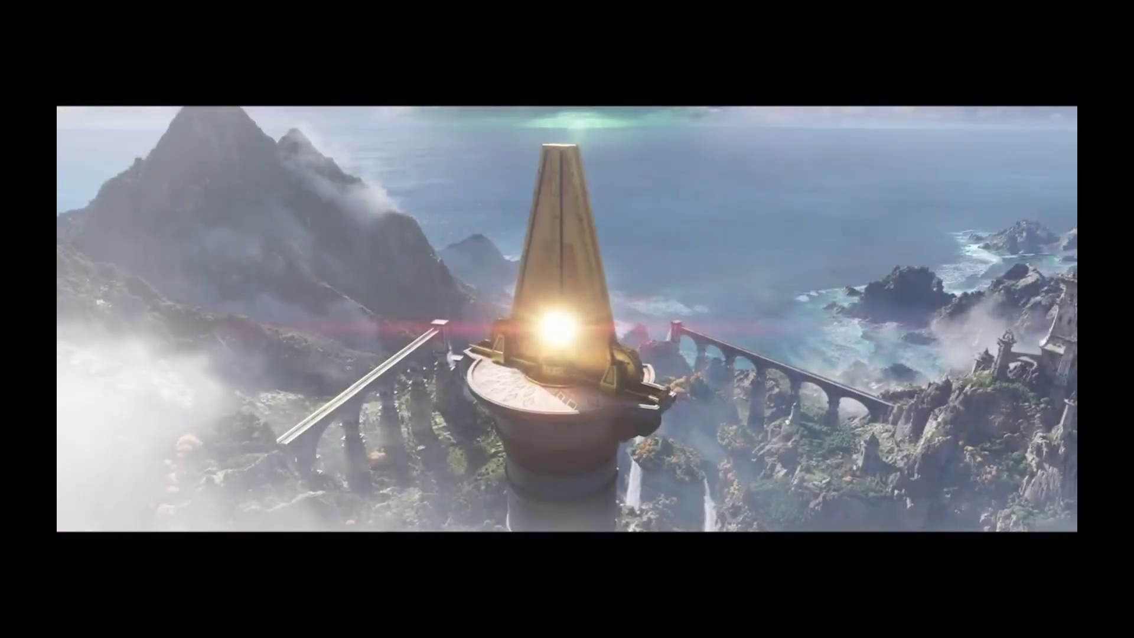
Step: Skip the WoW intro, dismiss the Remix announcement, then quit the game from character selection
key("Escape")
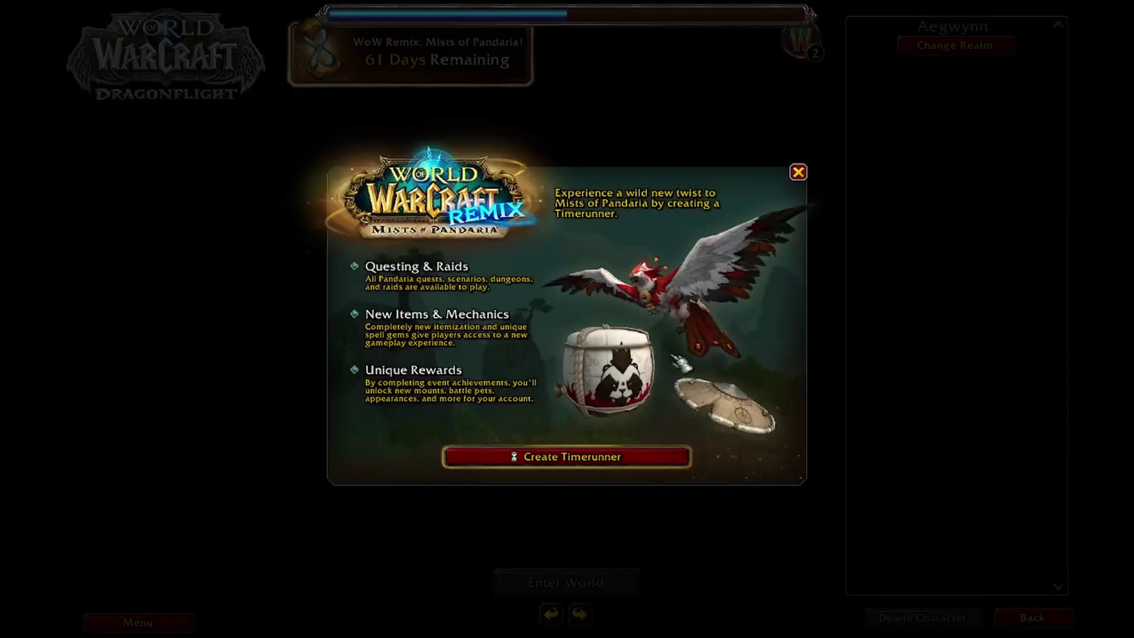
left_click(798, 173)
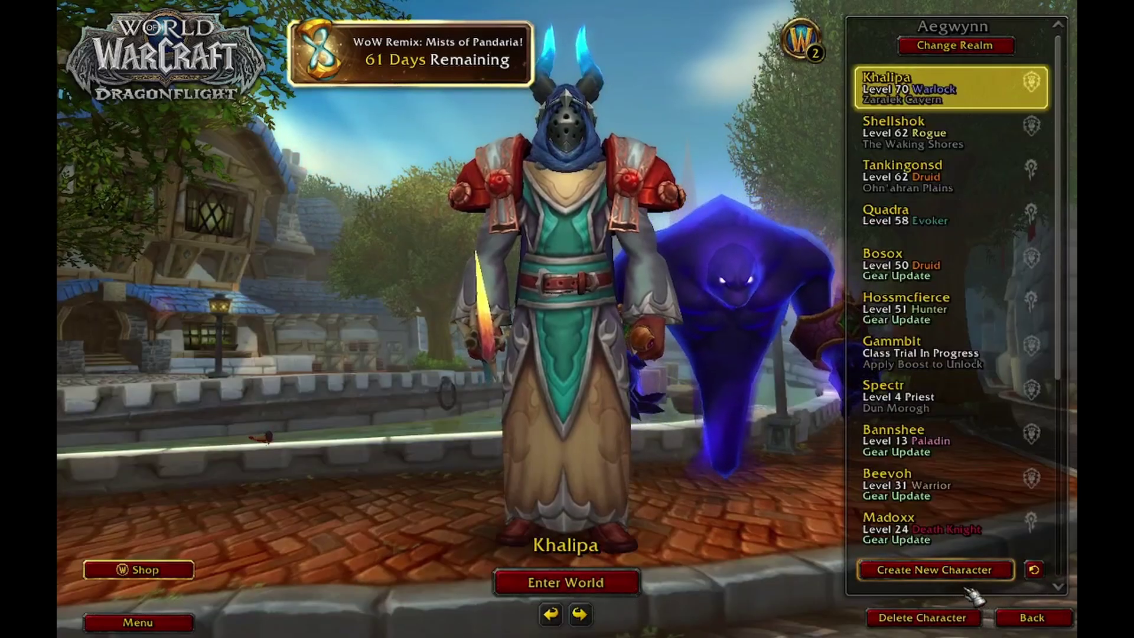
left_click(1031, 618)
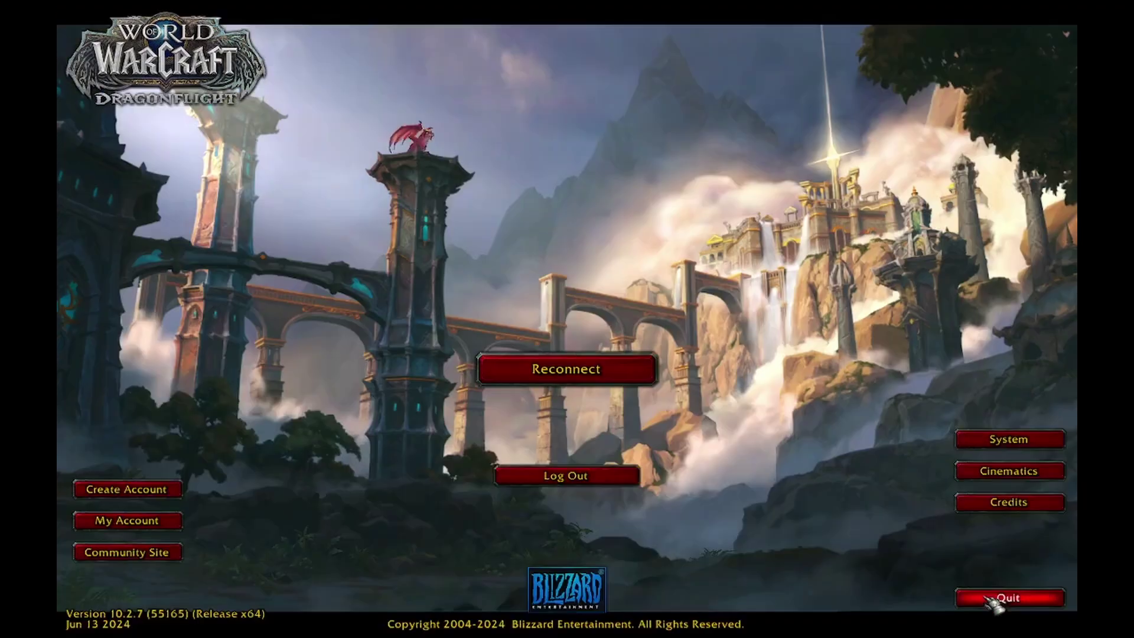
left_click(1021, 600)
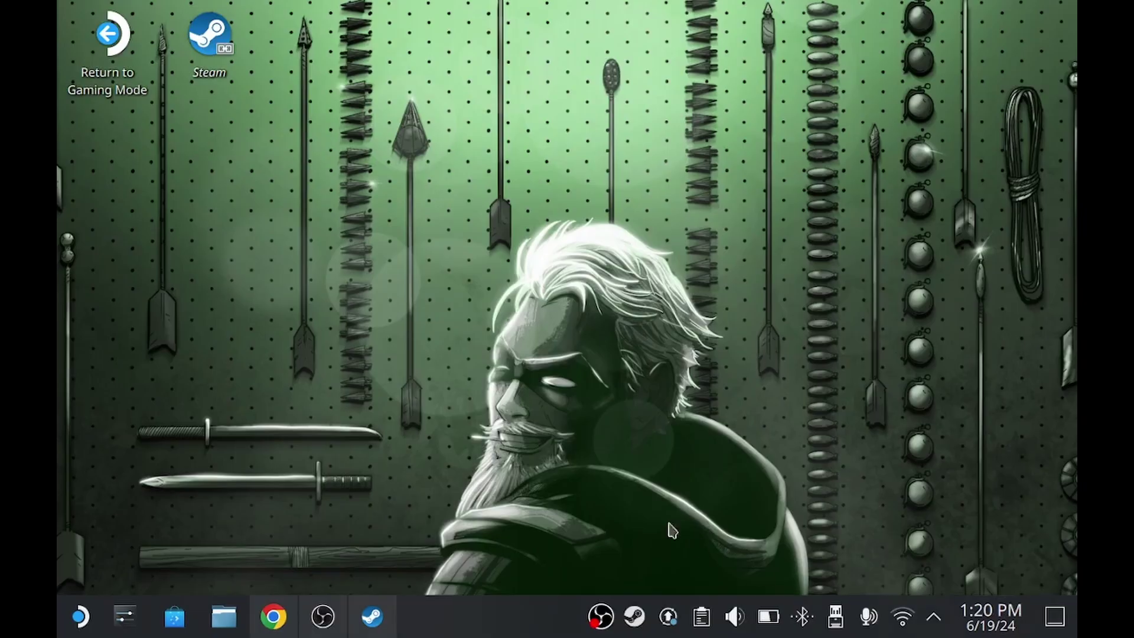
Step: In Dolphin, browse the primary SD card to BattleNet/World of Warcraft/_retail_/Interface
left_click(224, 617)
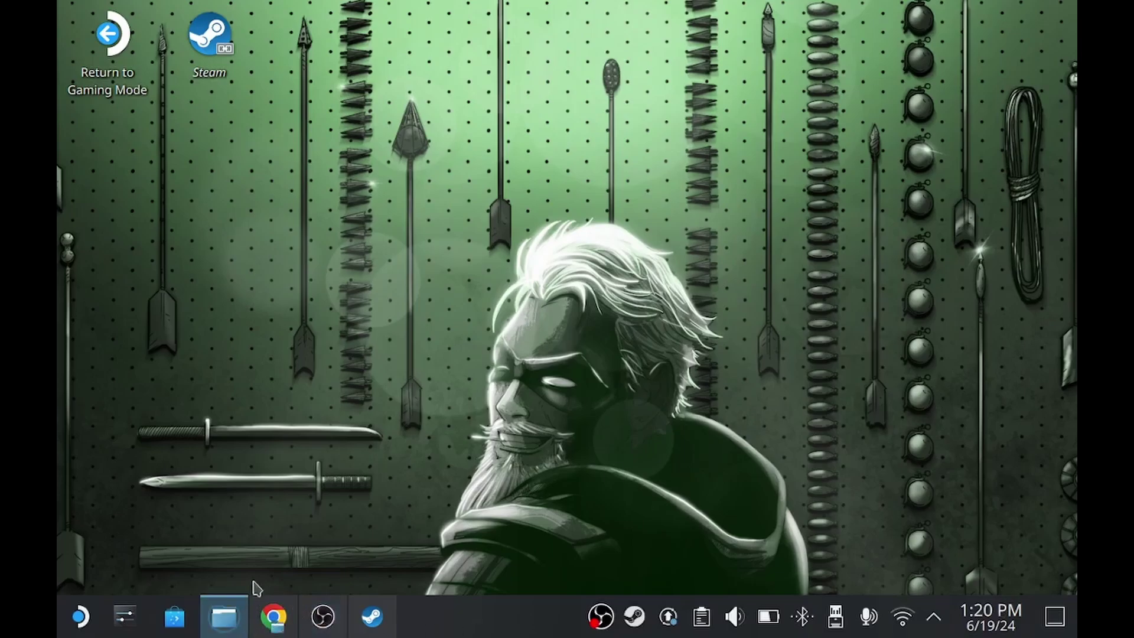
scroll(340, 473, "down", 3)
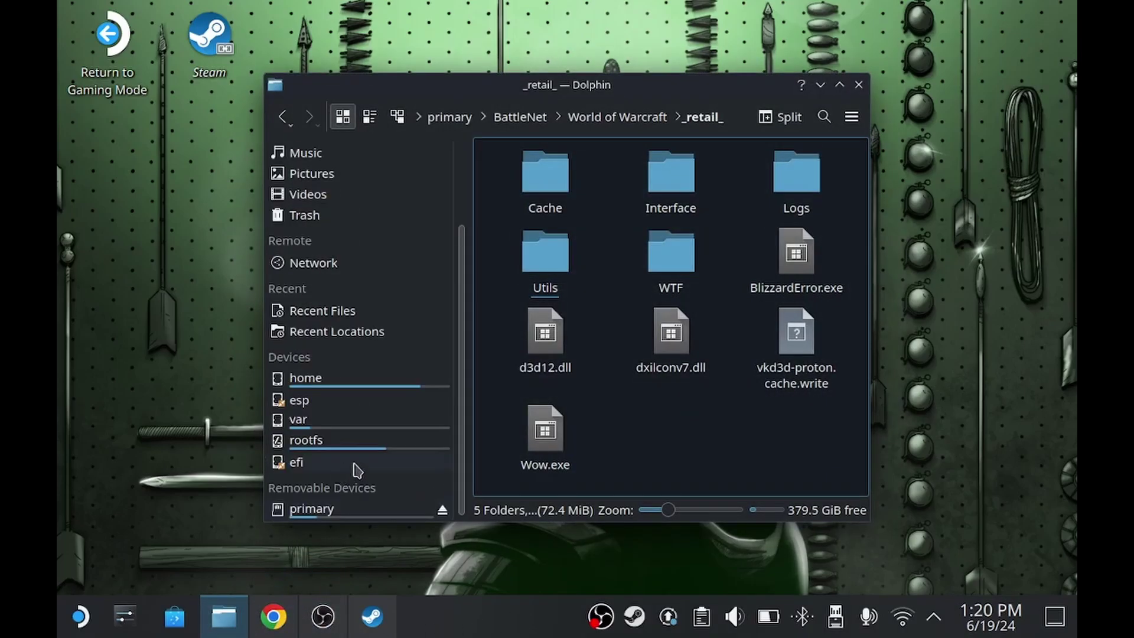
left_click(355, 511)
left_click(544, 178)
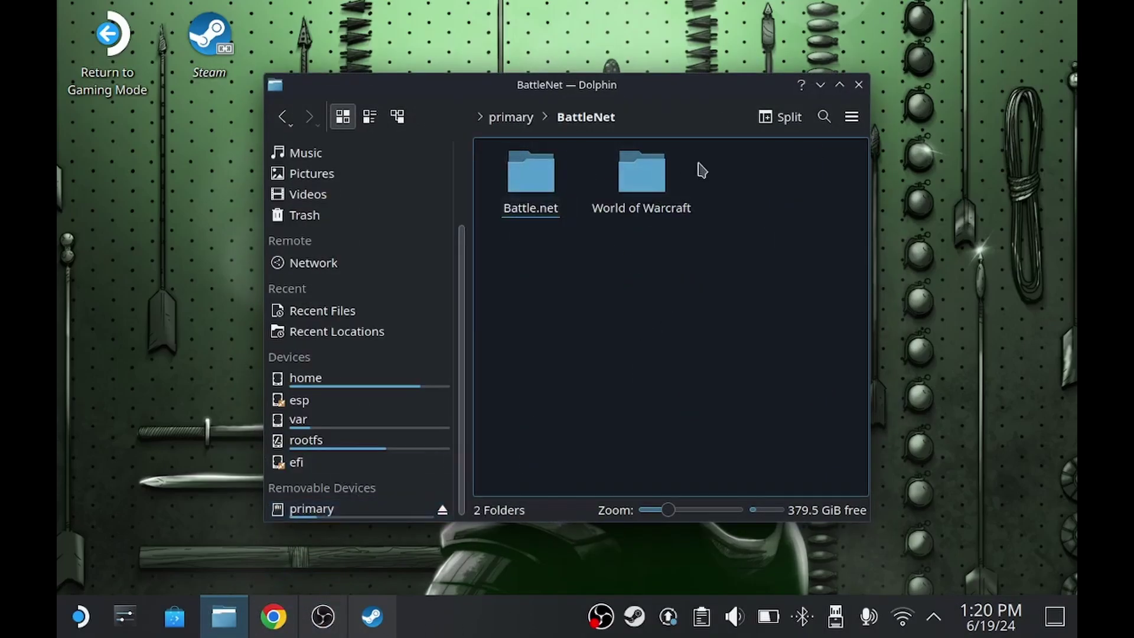
left_click(642, 172)
left_click(544, 172)
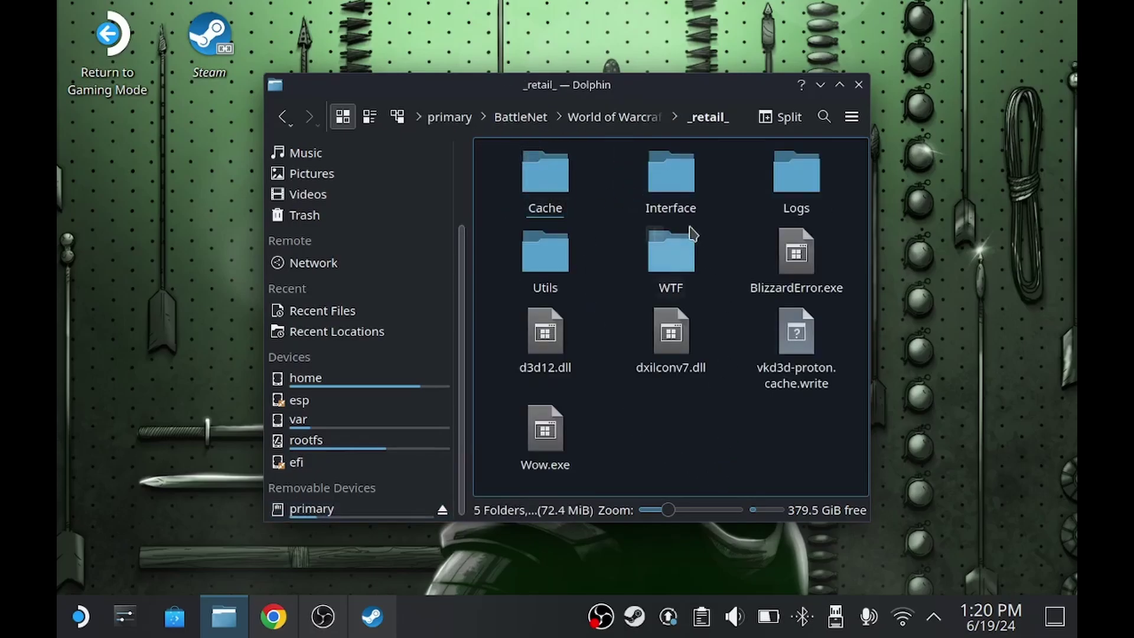
left_click(680, 191)
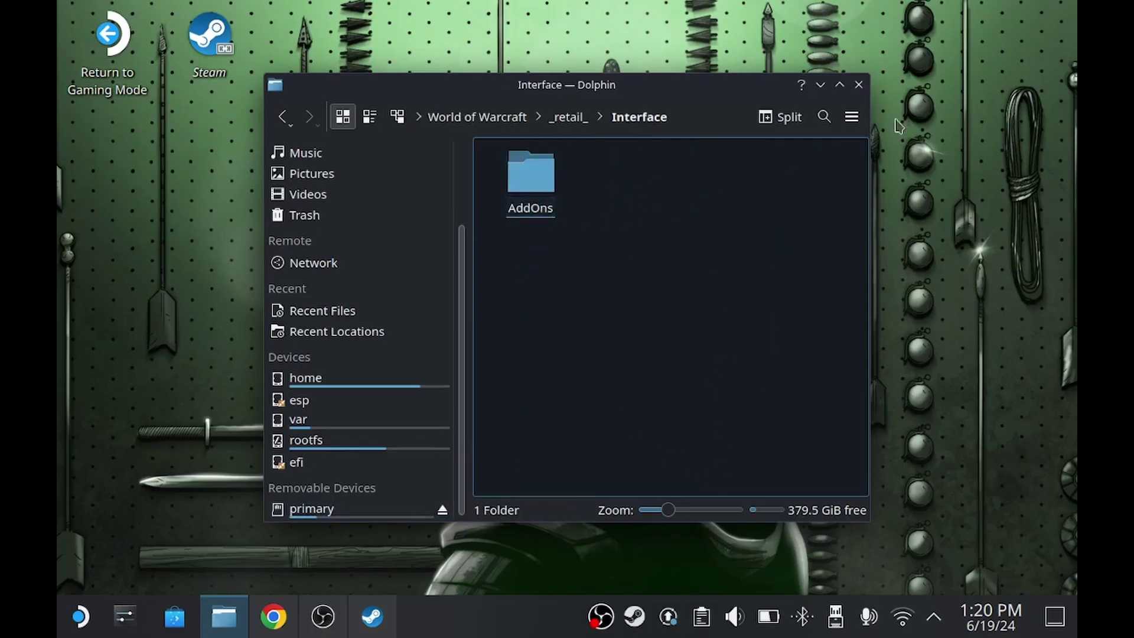